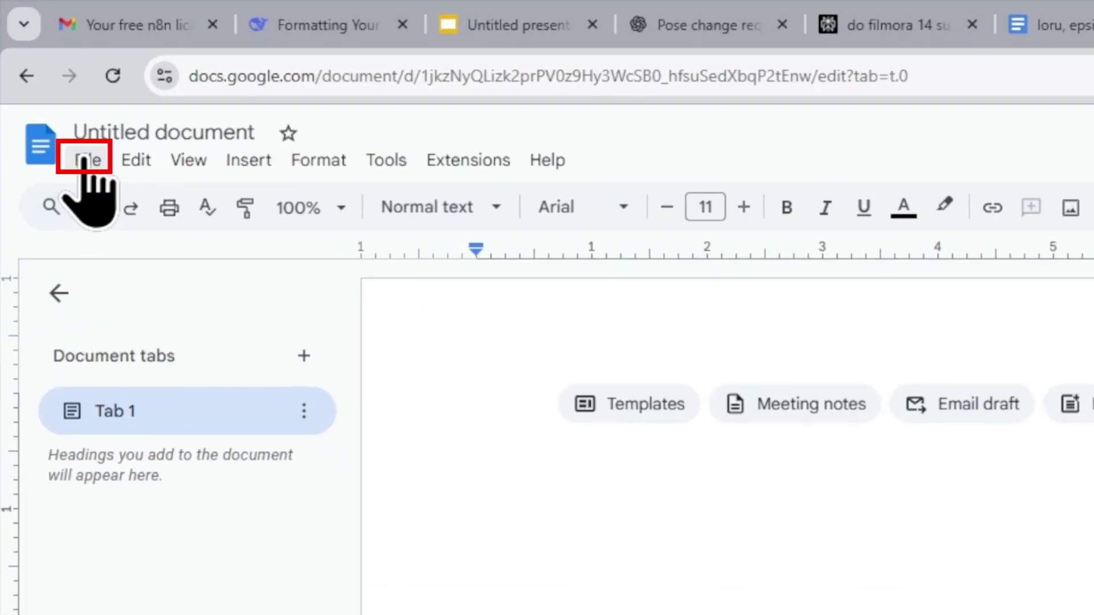
Step: After checking page setup, switch to Times New Roman 12 and type the author's name
click(58, 106)
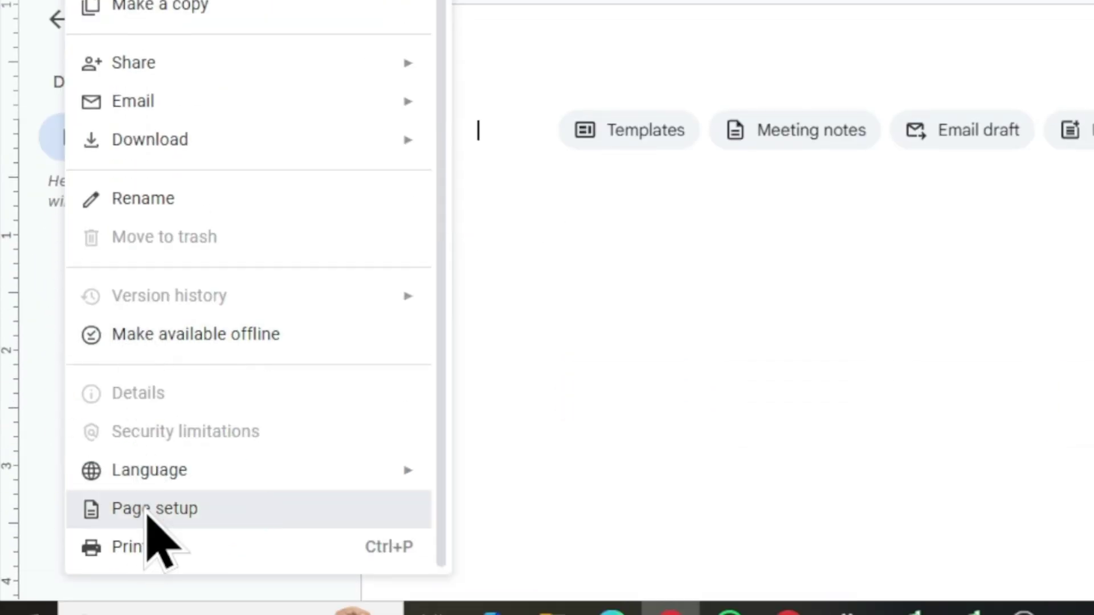
click(147, 510)
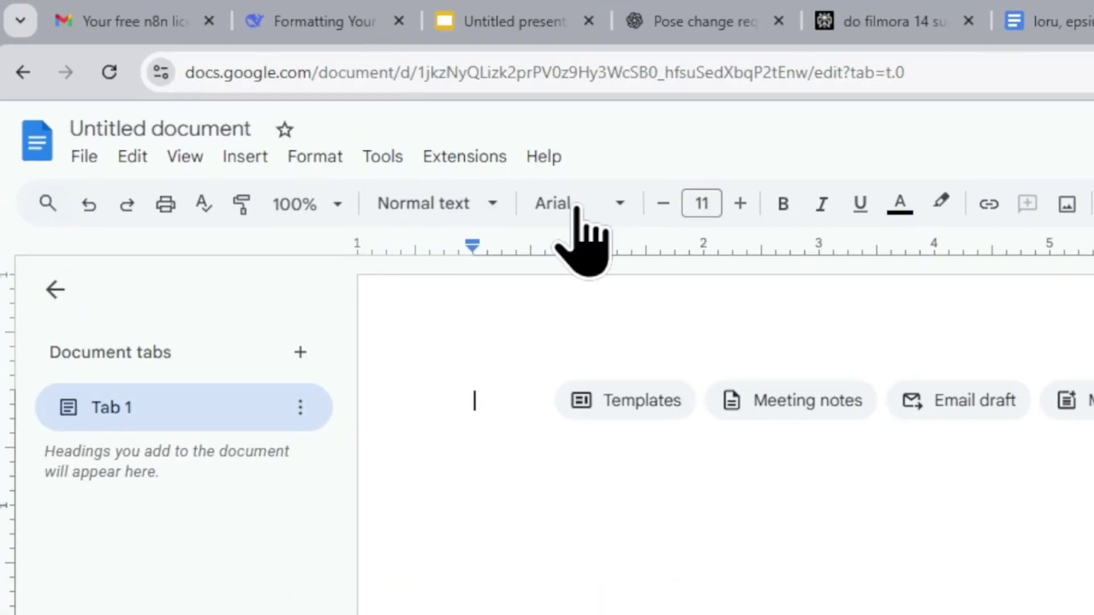
click(402, 143)
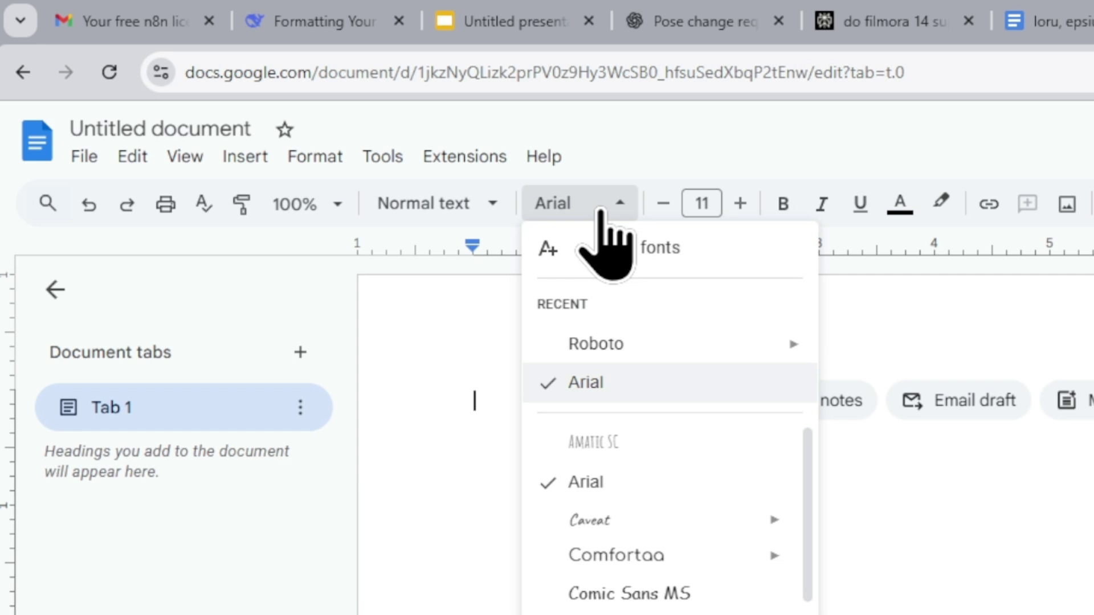
drag(804, 519, 706, 614)
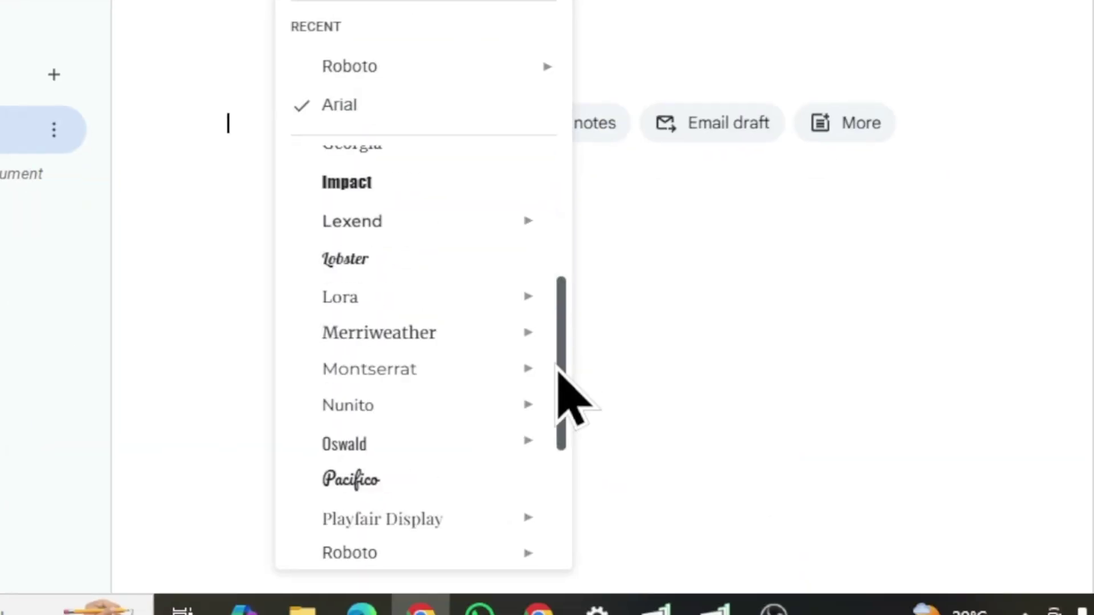
click(461, 460)
click(591, 207)
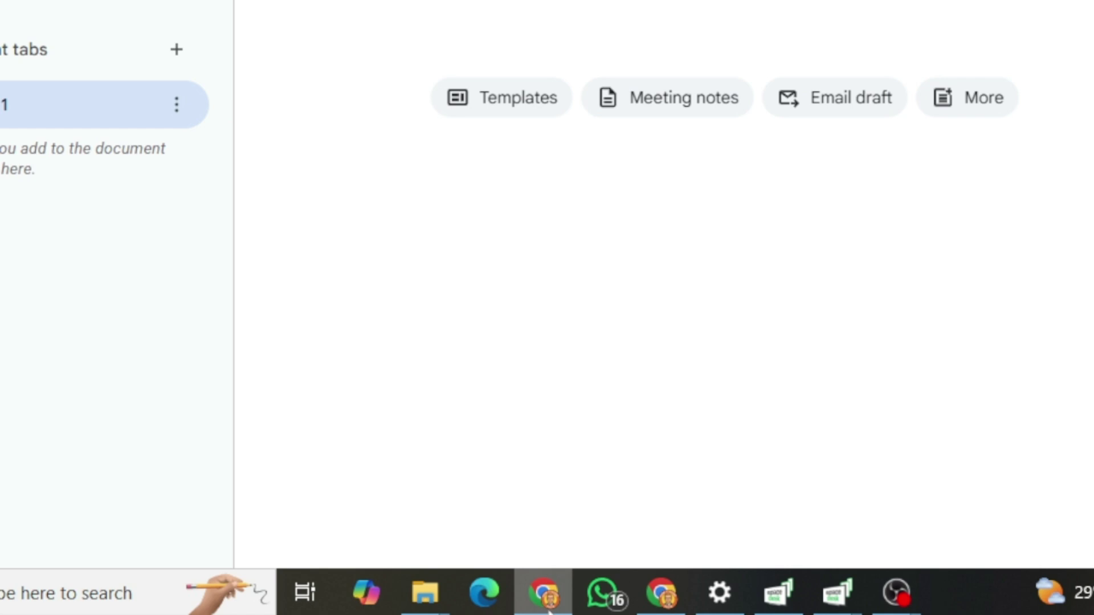
text(William )
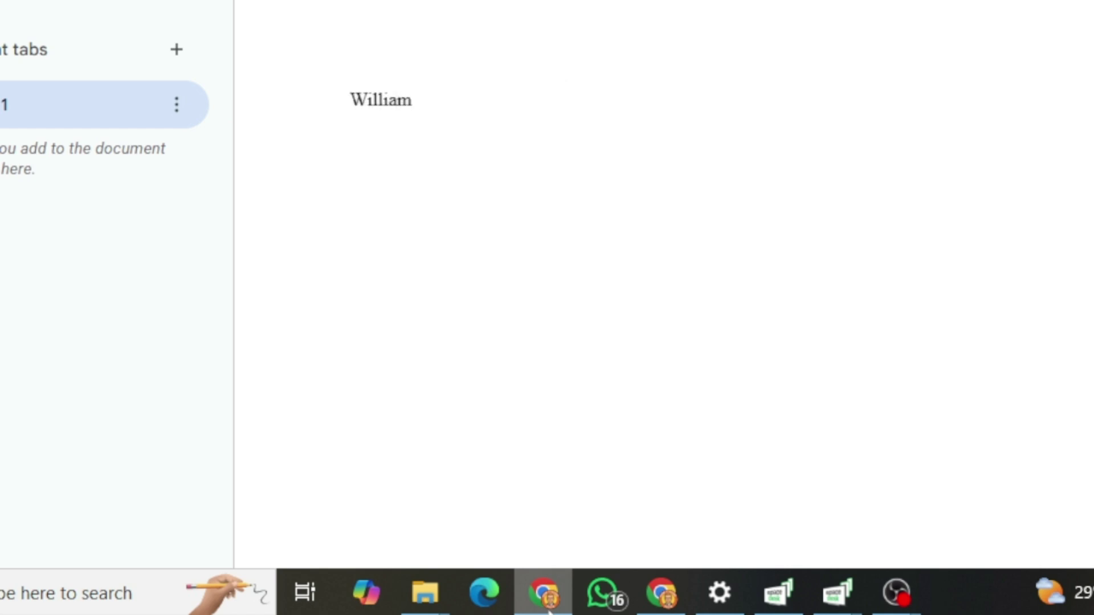
text(Shakespear Word)
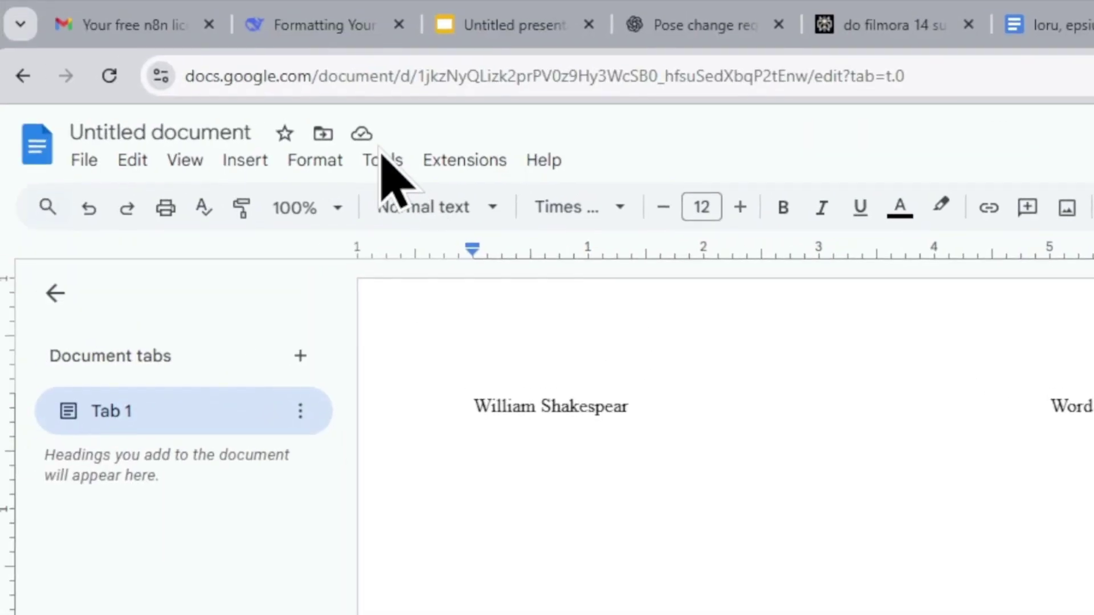
Step: Turn on 'Display word count while typing' from the word count summary
click(382, 160)
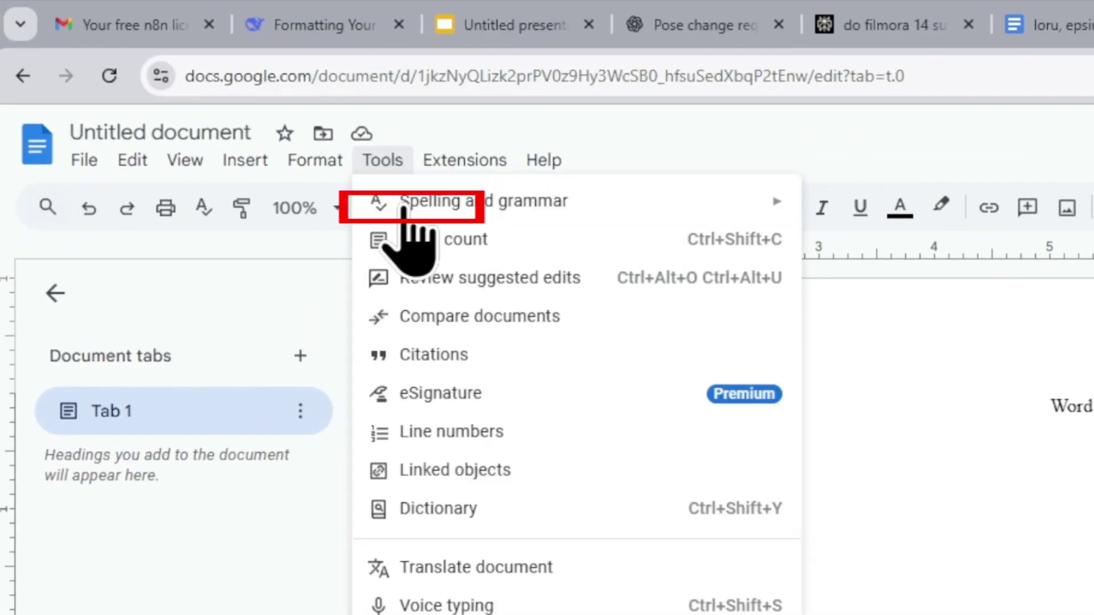
click(411, 238)
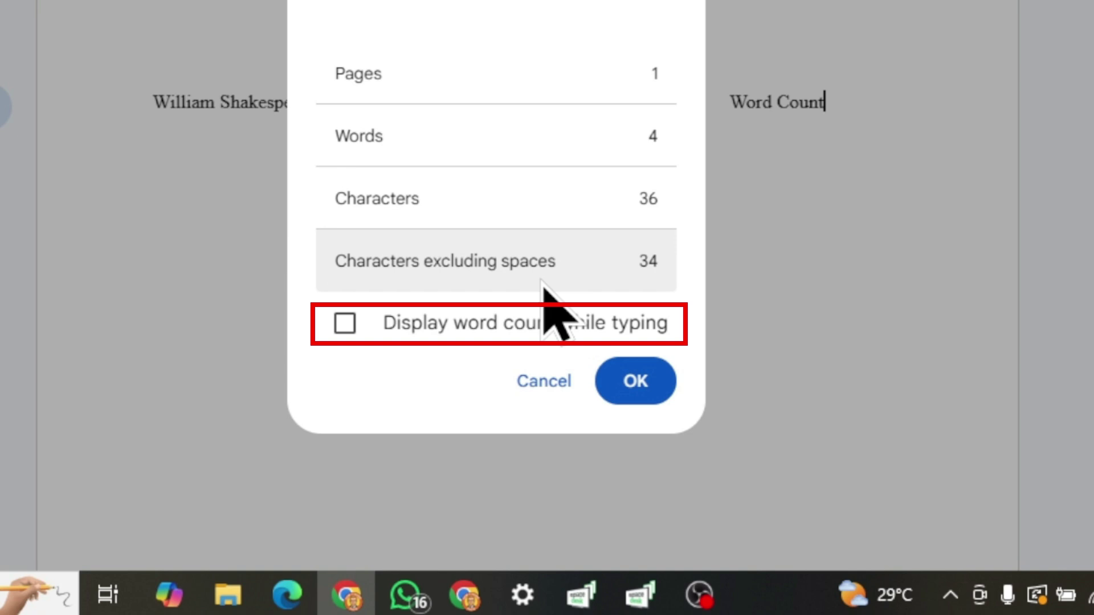
click(343, 324)
click(637, 378)
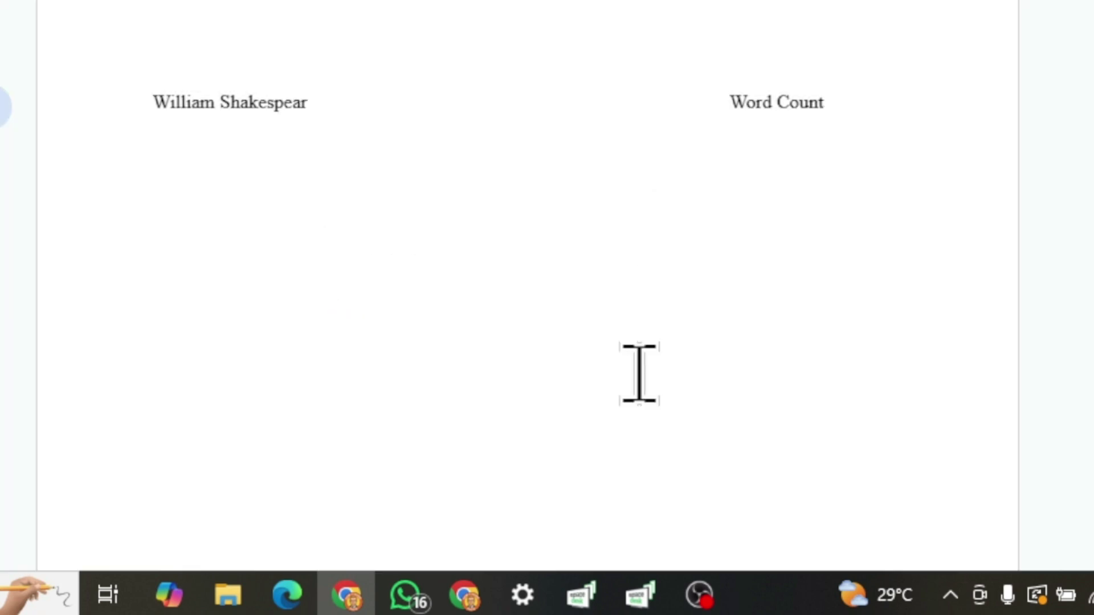
Step: Add the address line and the following heading lines beneath the author's name
key(Return)
text(Address:  Noting Hills)
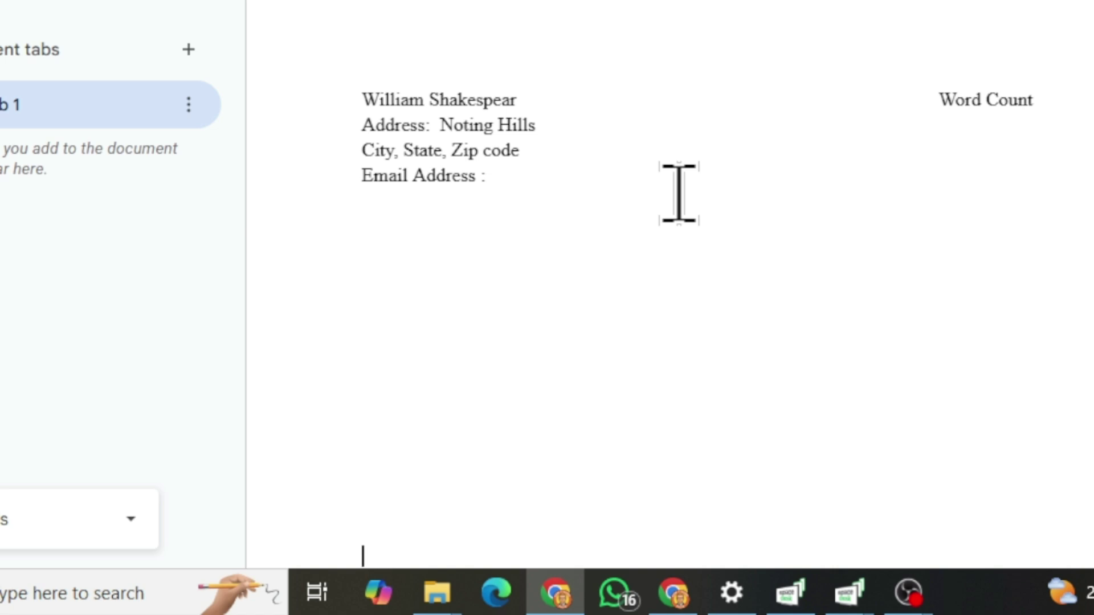
click(678, 194)
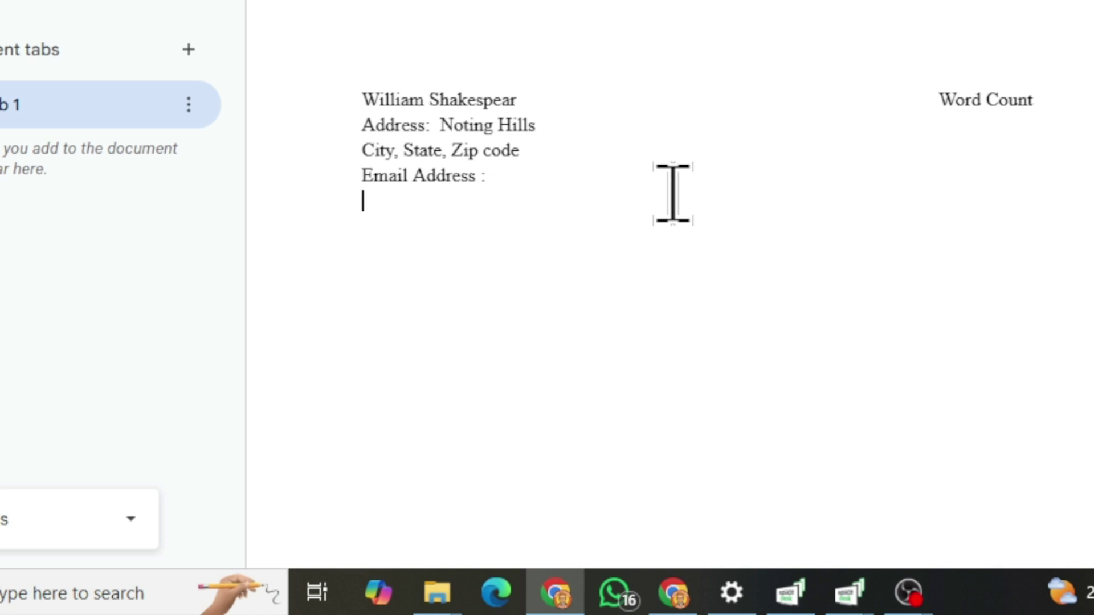
Step: Type the centred title CLASSIC DRAMAS midway down the page
shift+click(399, 532)
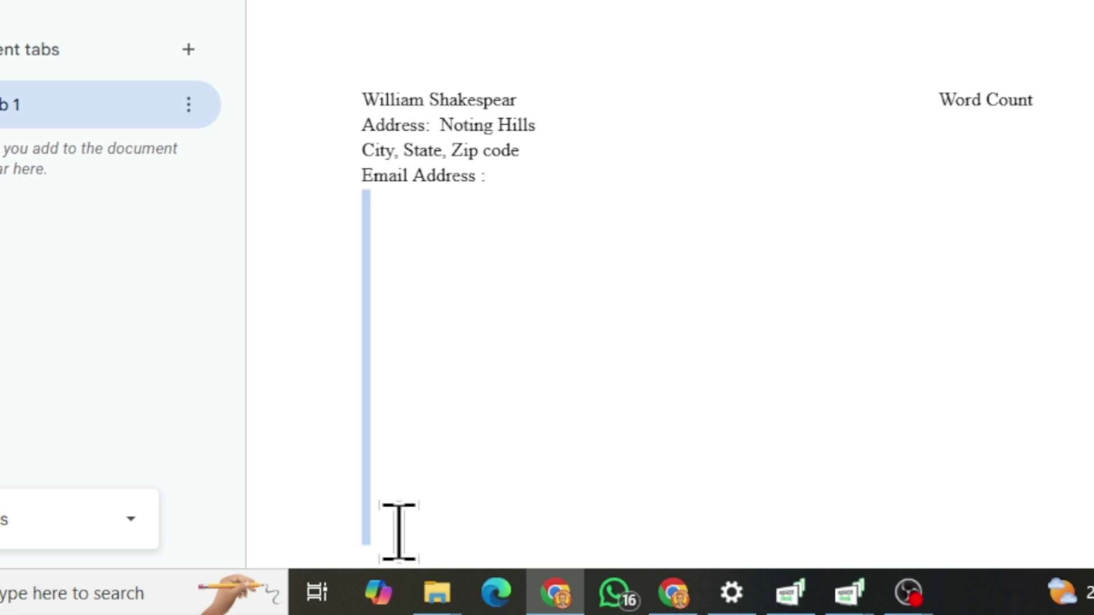
click(399, 532)
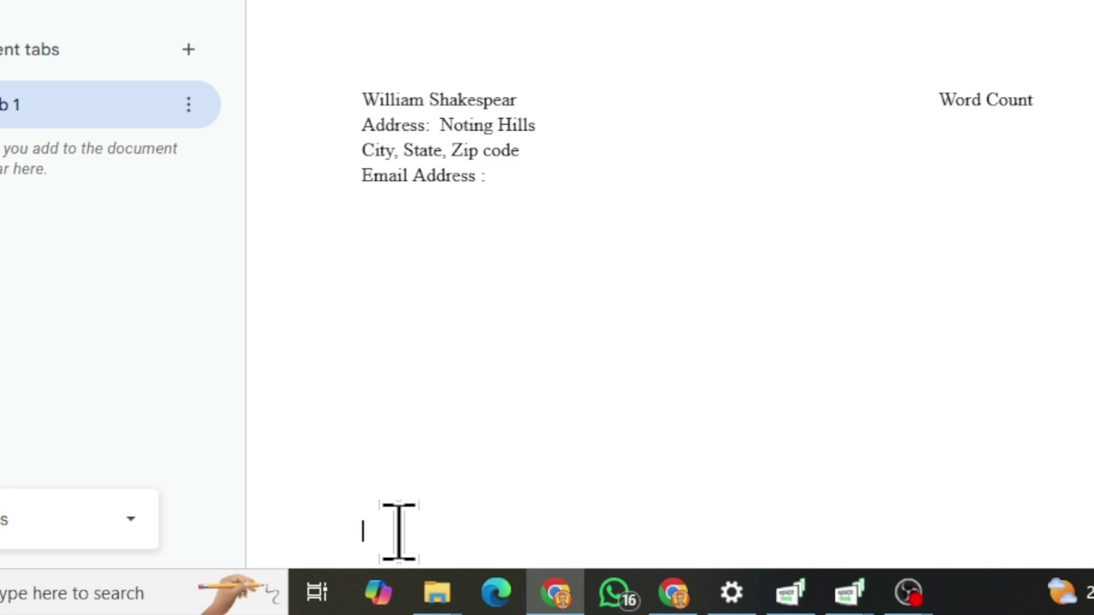
click(752, 137)
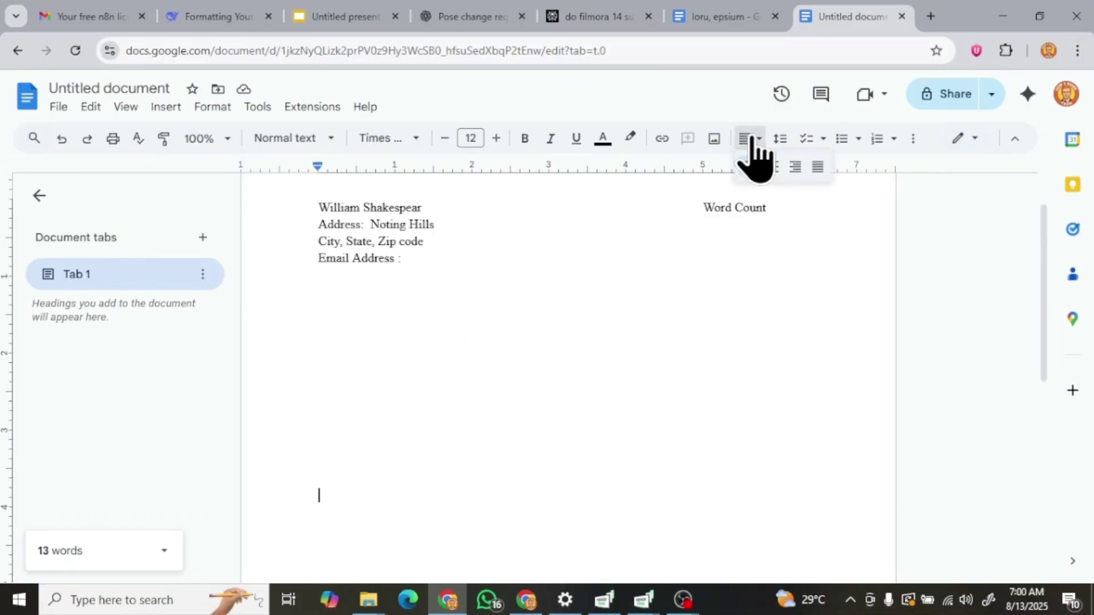
click(776, 170)
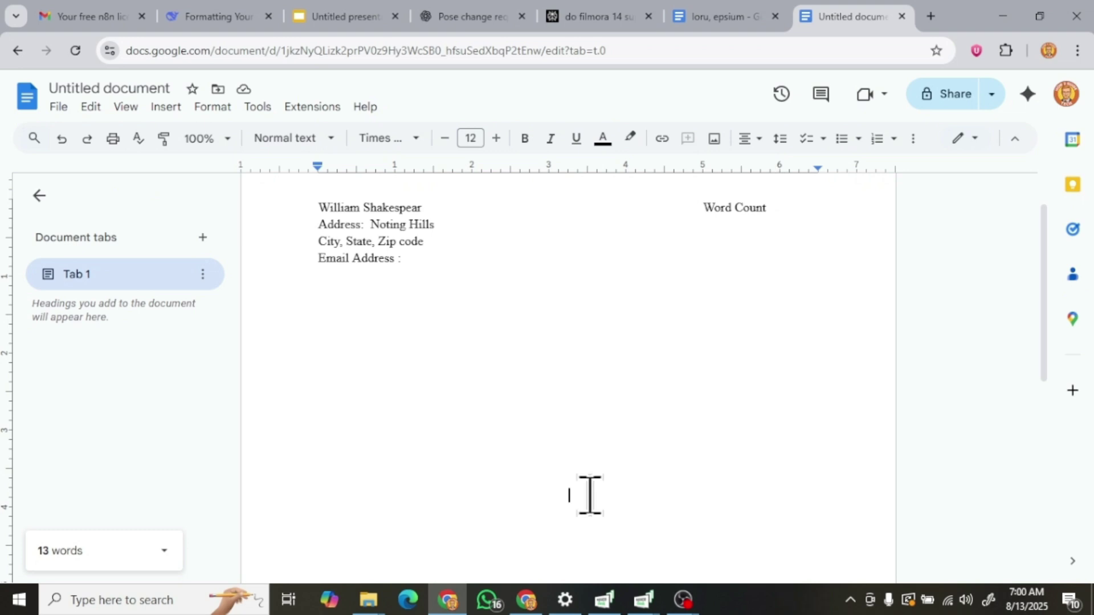
text(CLASS)
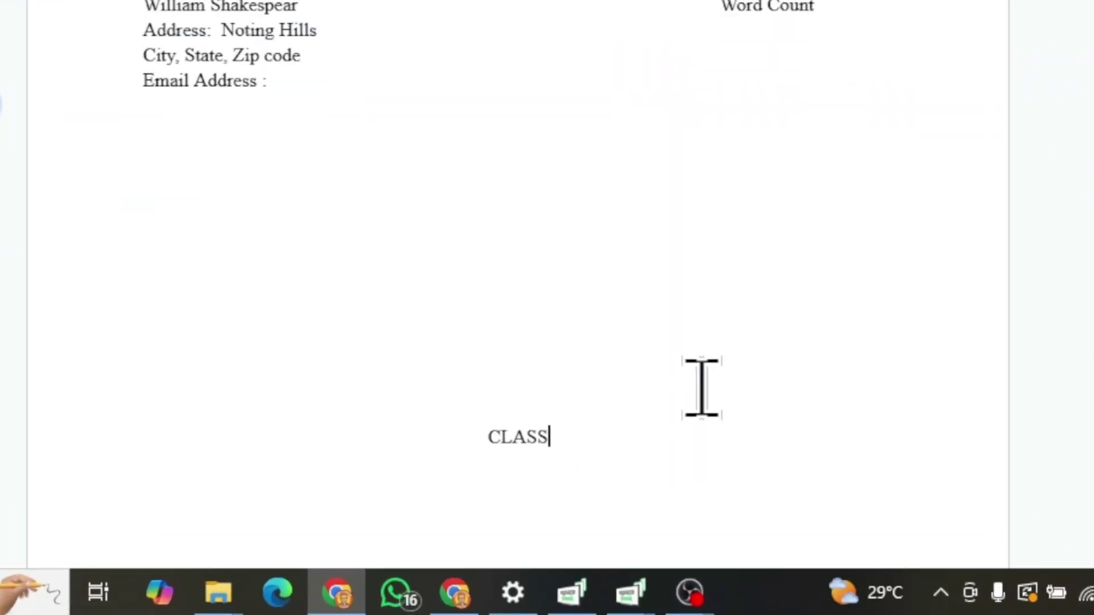
text(IC DRAMAS)
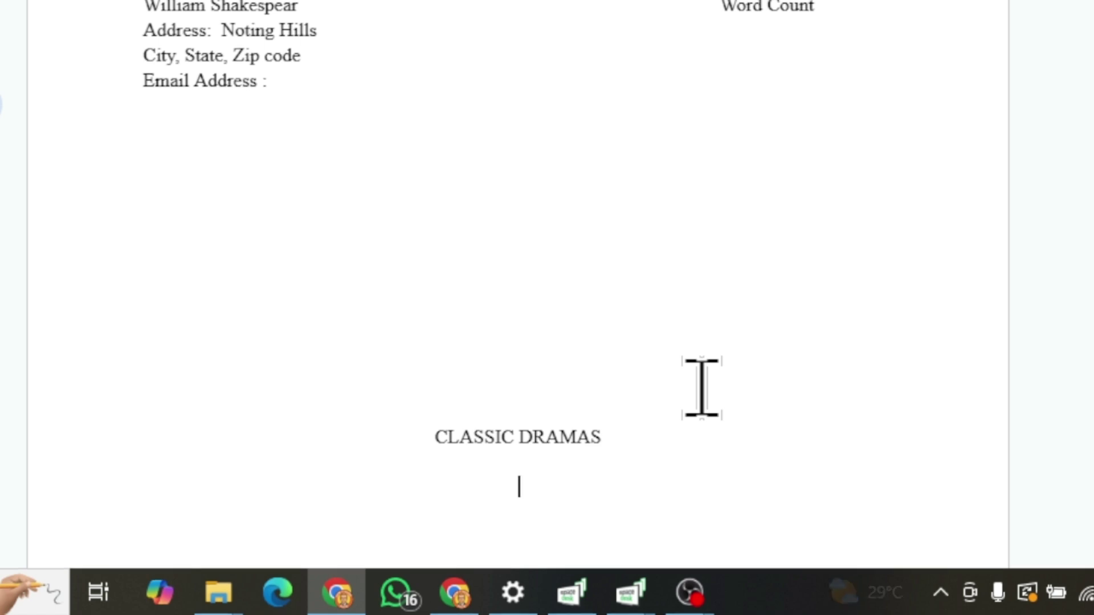
Step: Add the author byline under the title, correct its spelling, and begin inserting a page break
text(By William Shakespear)
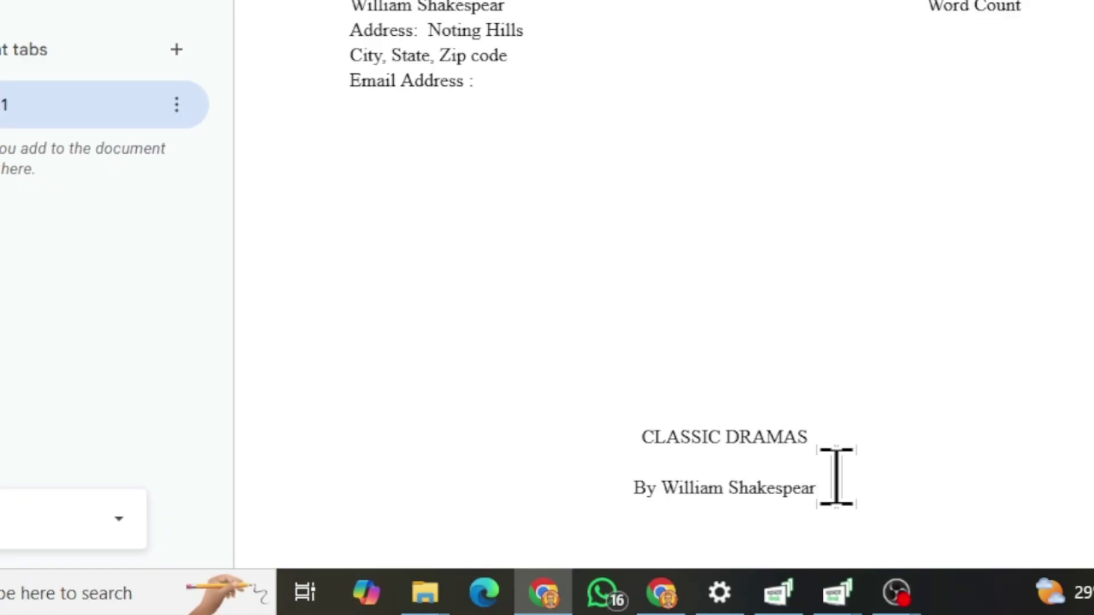
text( as Jhon)
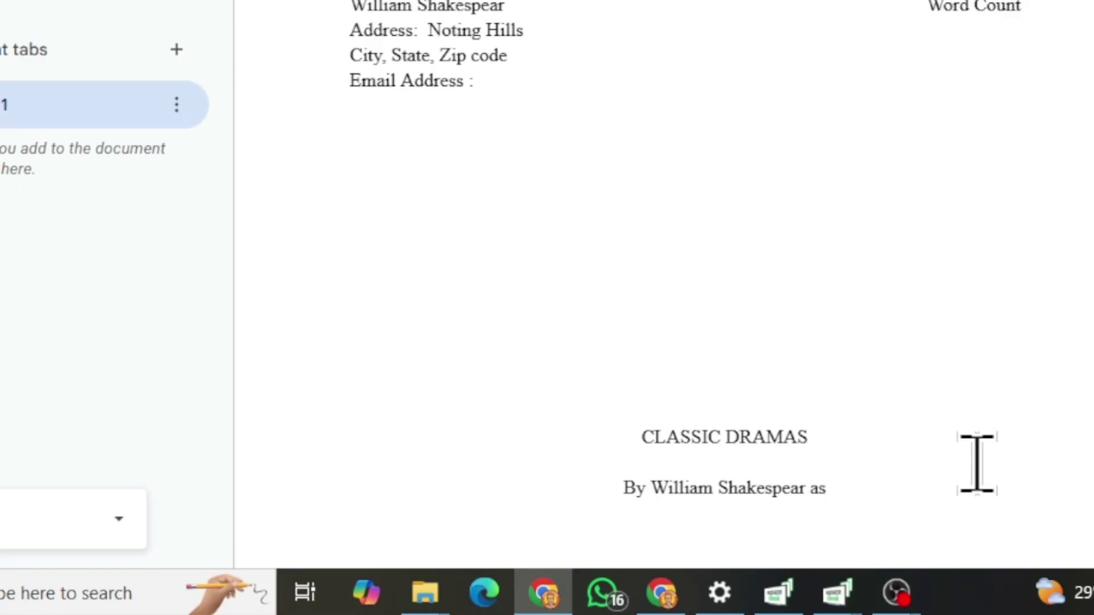
key(BackSpace)
key(BackSpace)
key(BackSpace)
text(honny Depp)
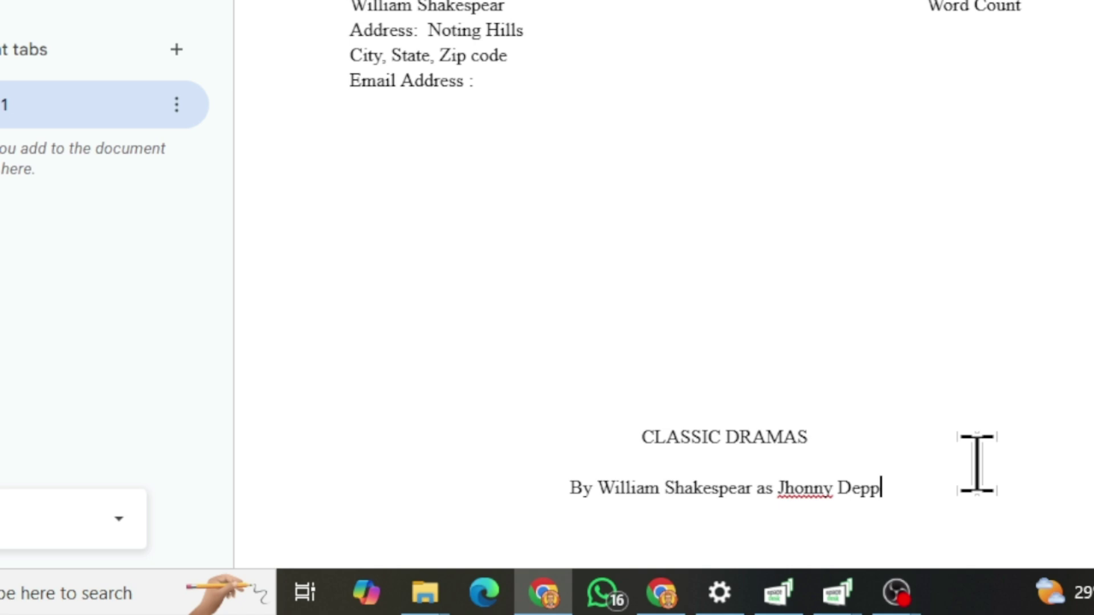
click(809, 487)
click(826, 456)
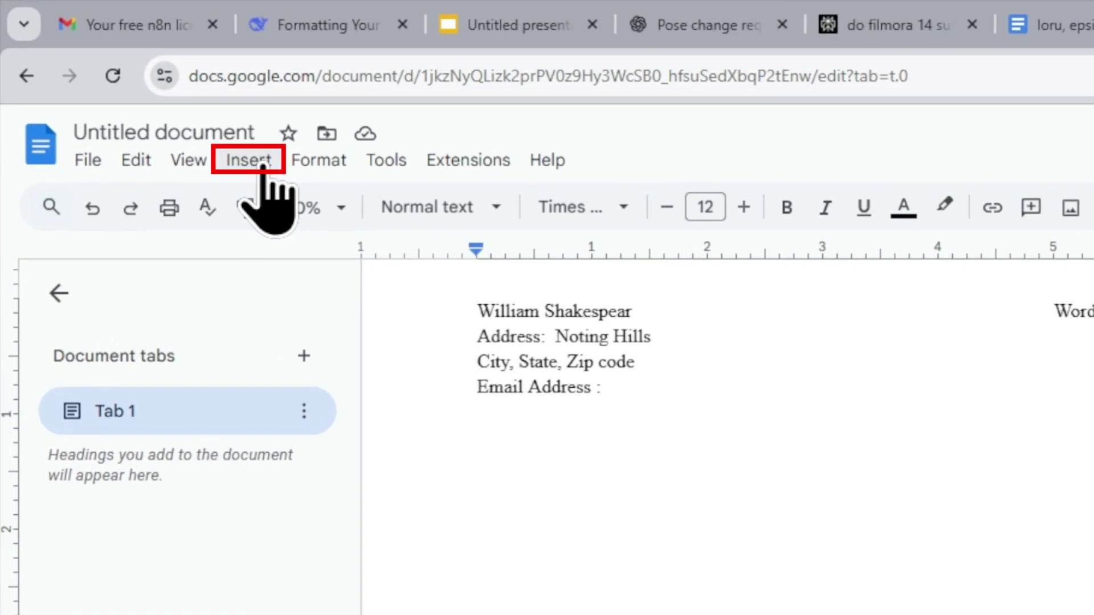
click(262, 165)
mouse_move(320, 378)
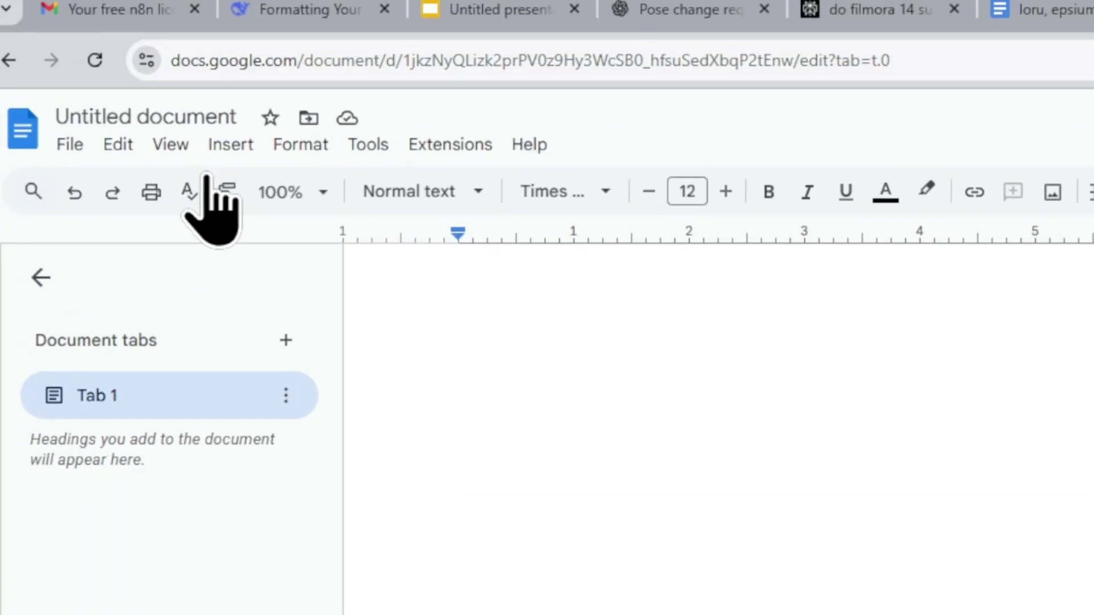
Step: Add a header containing the author's surname
click(244, 155)
mouse_move(399, 419)
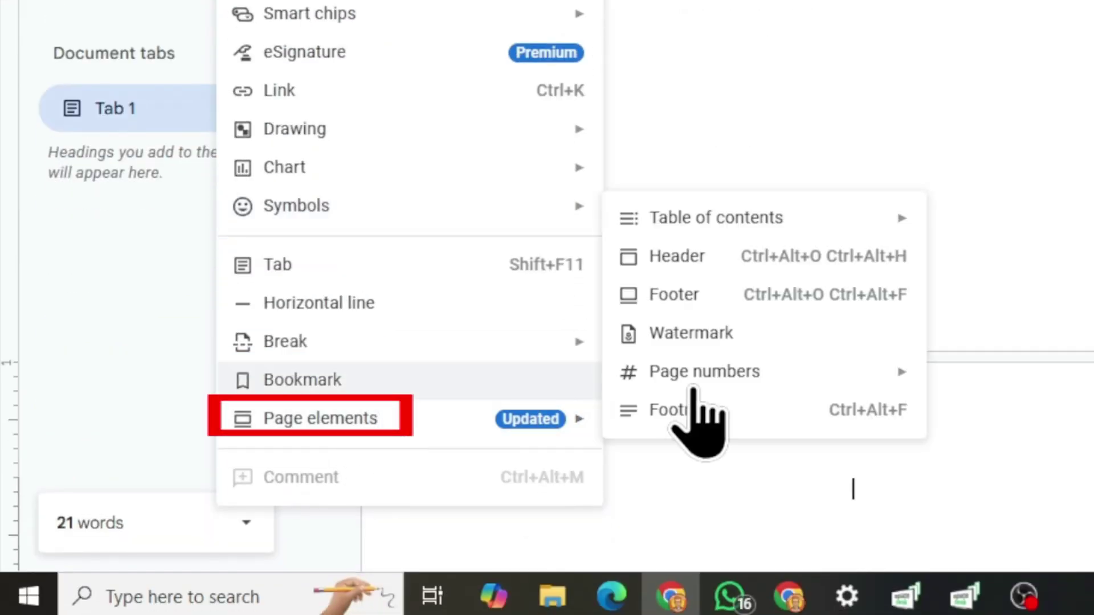
click(758, 256)
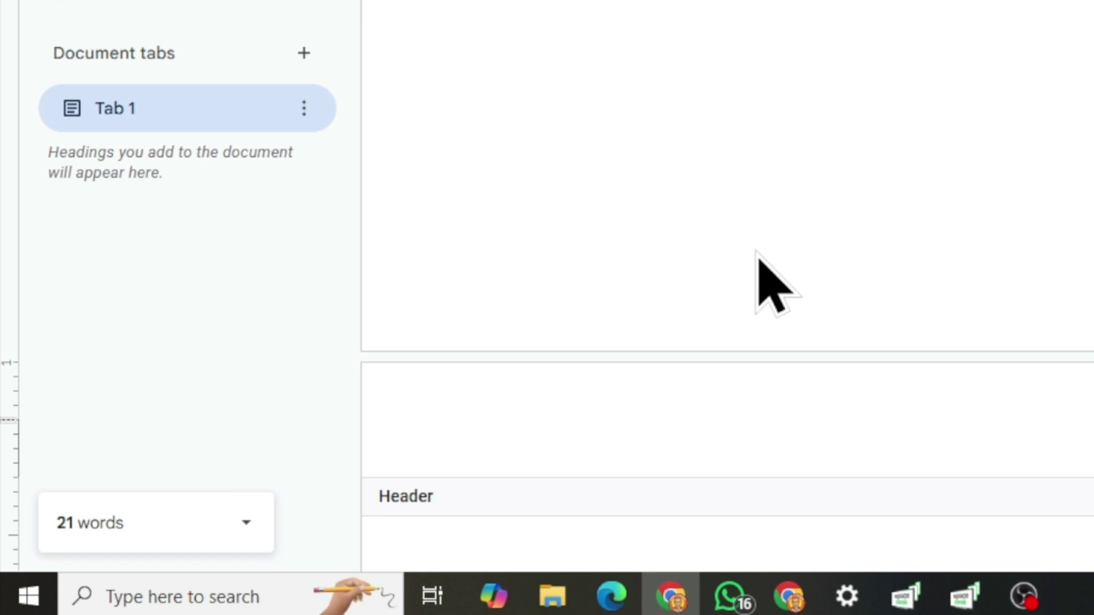
text(Shakespear / Title)
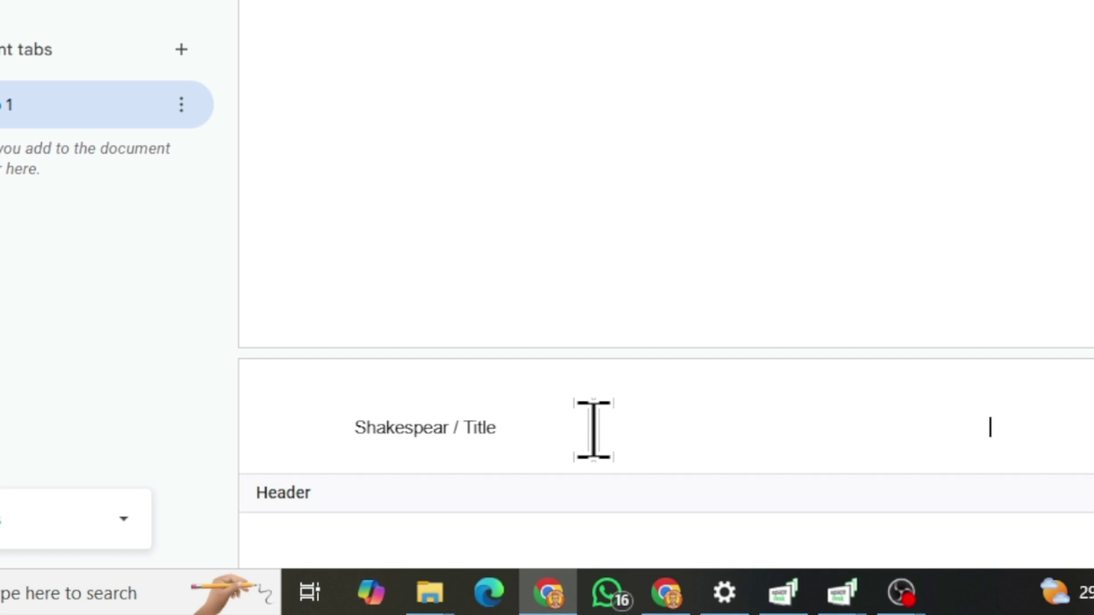
Step: Number the pages in the header starting from the second page
click(238, 151)
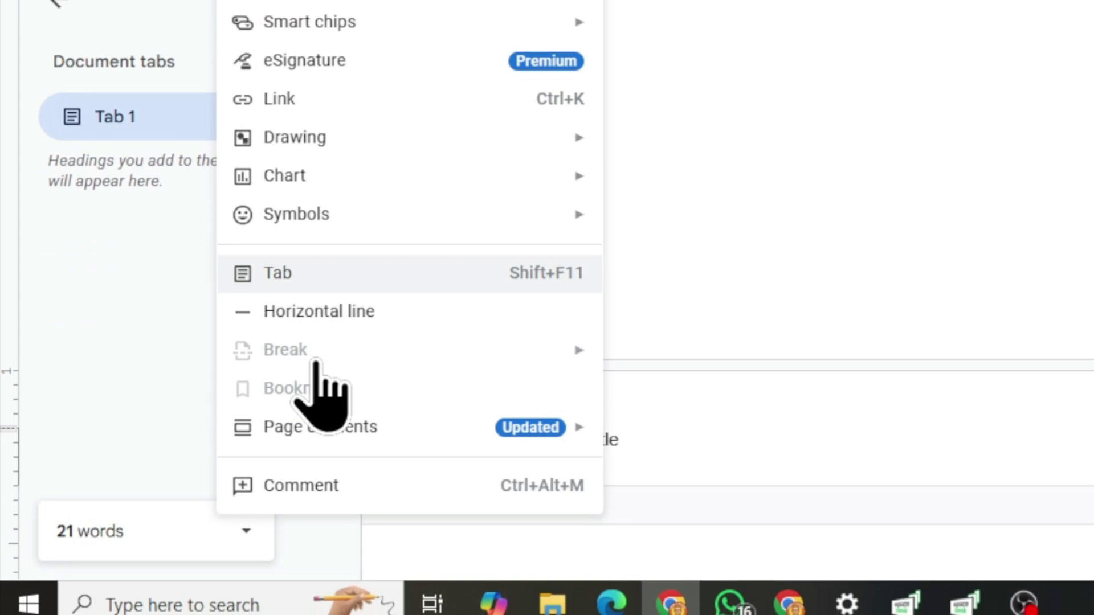
mouse_move(342, 421)
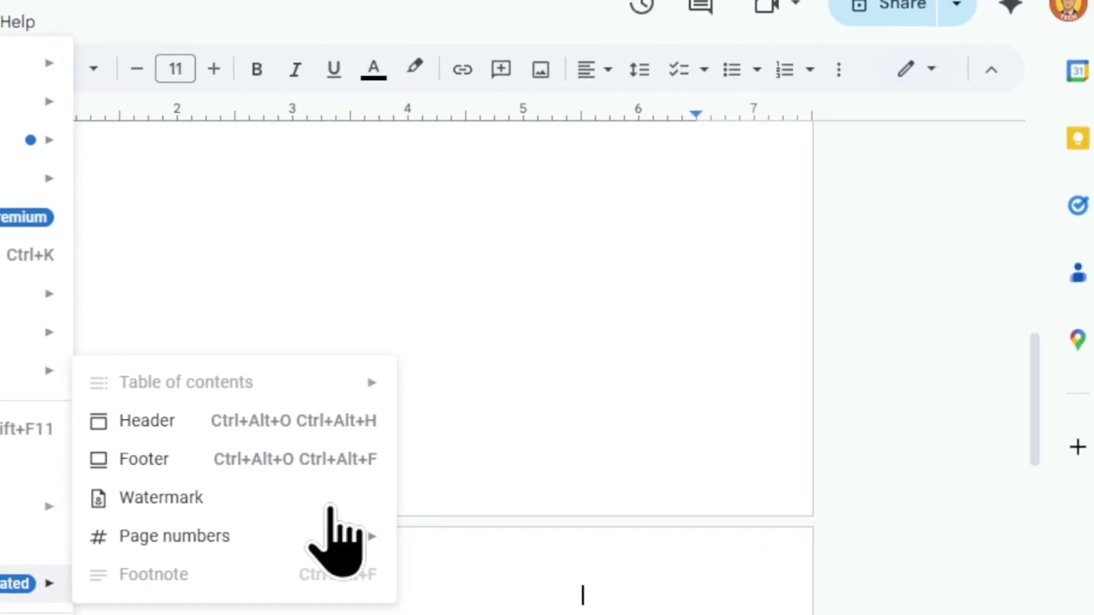
mouse_move(342, 535)
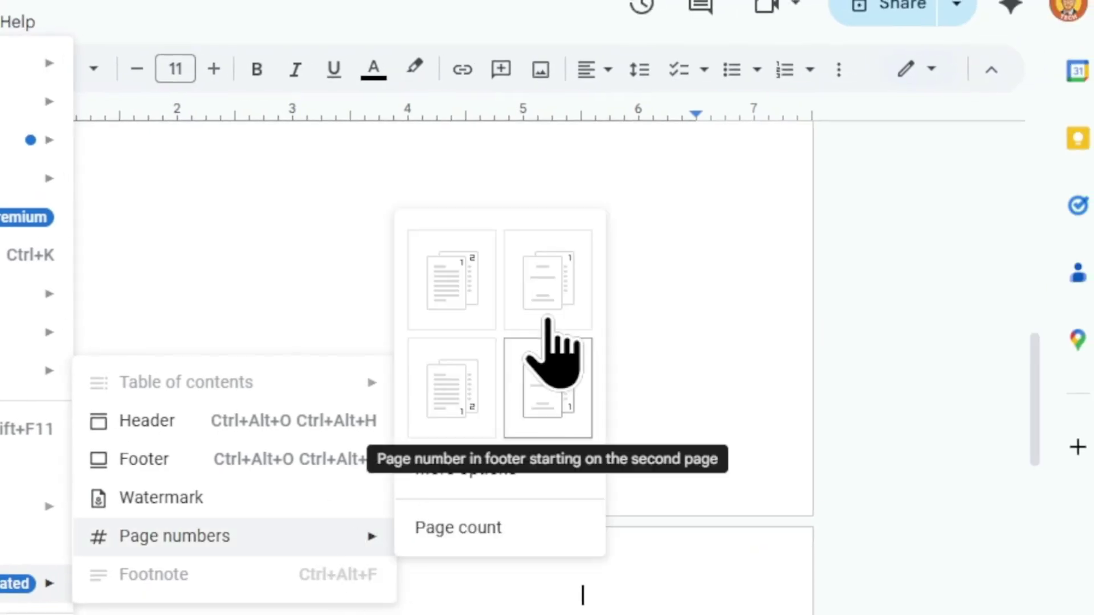
click(559, 268)
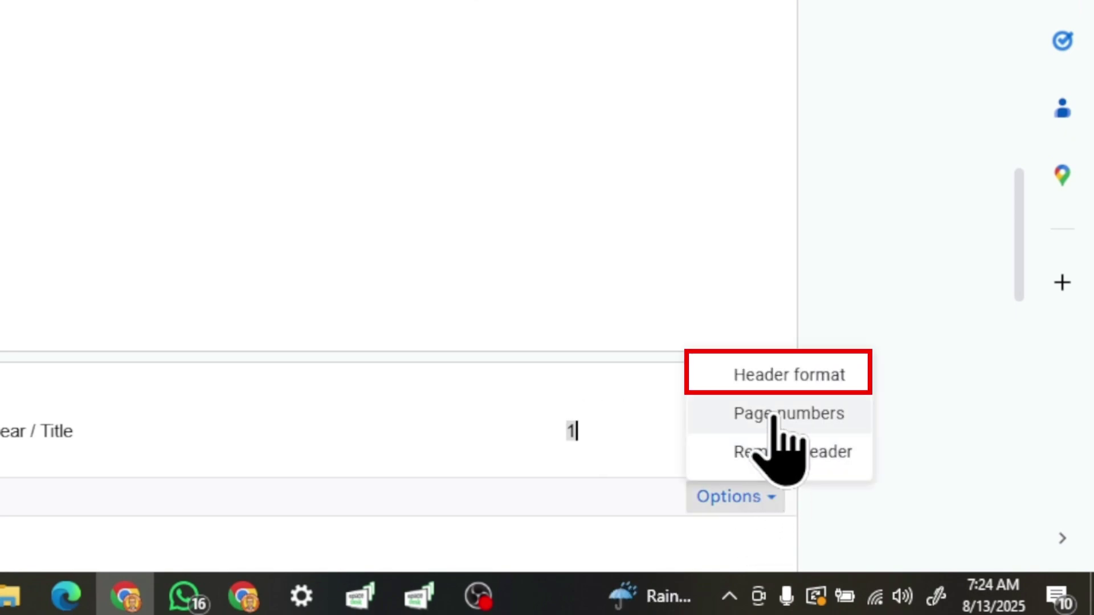
click(788, 375)
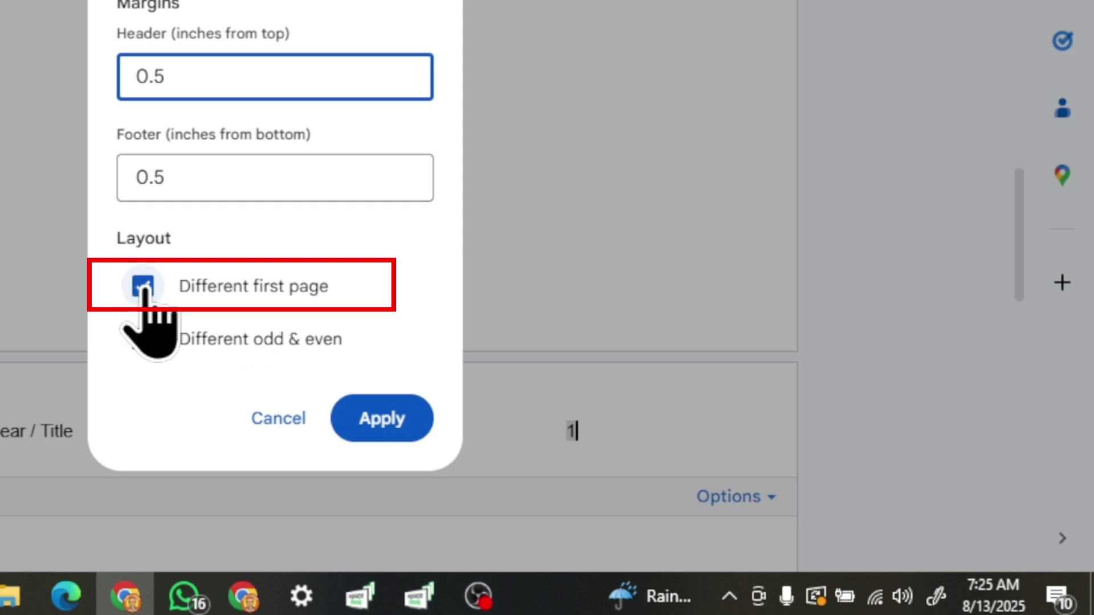
Step: Apply the different first-page header and set the text to double line spacing
click(379, 417)
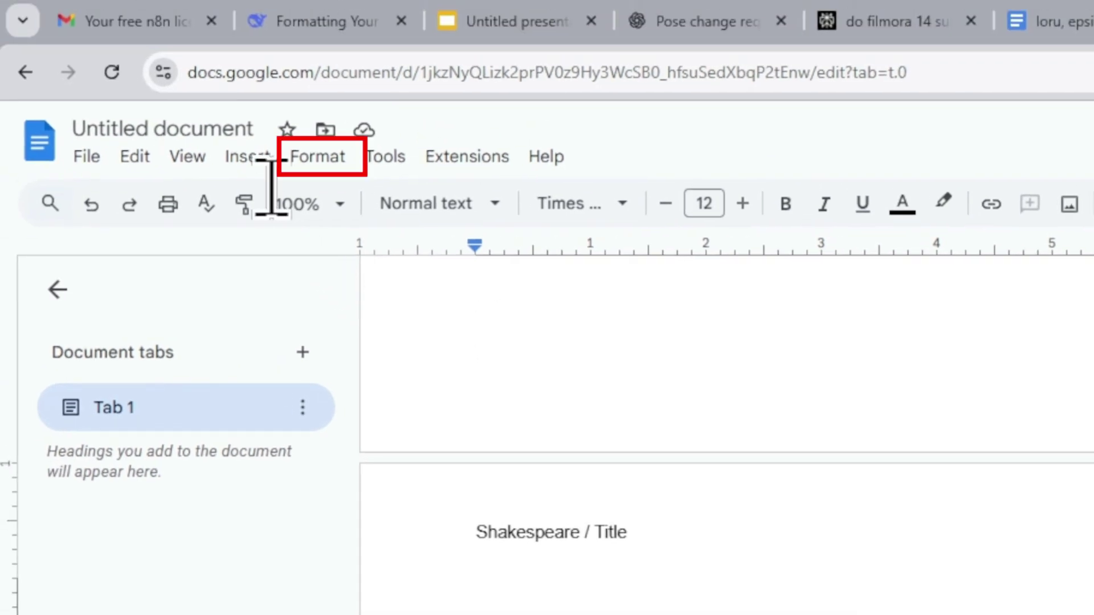
click(317, 156)
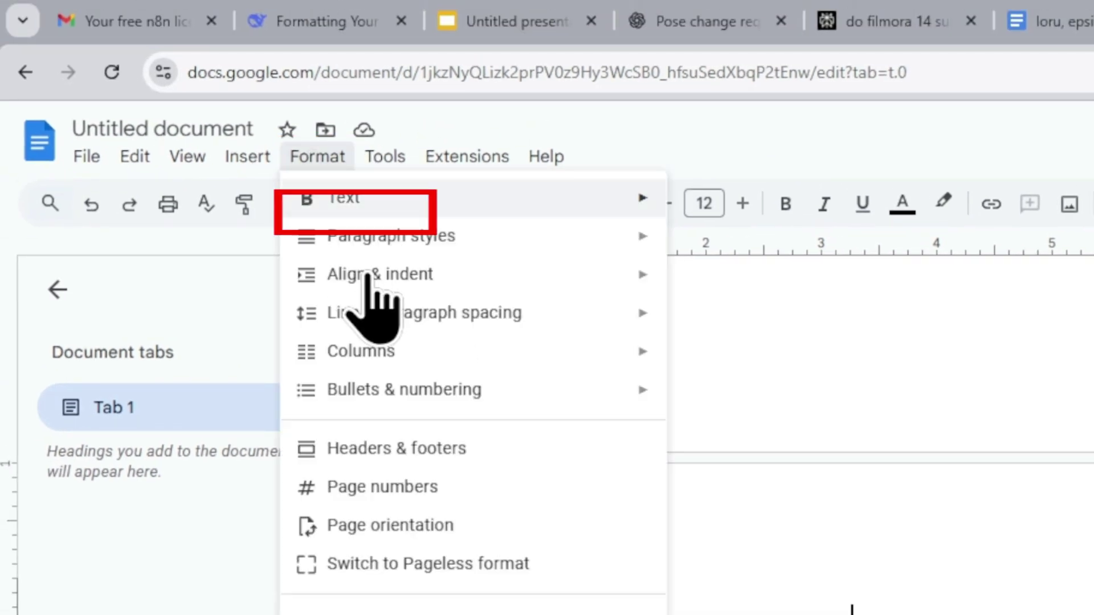
mouse_move(444, 313)
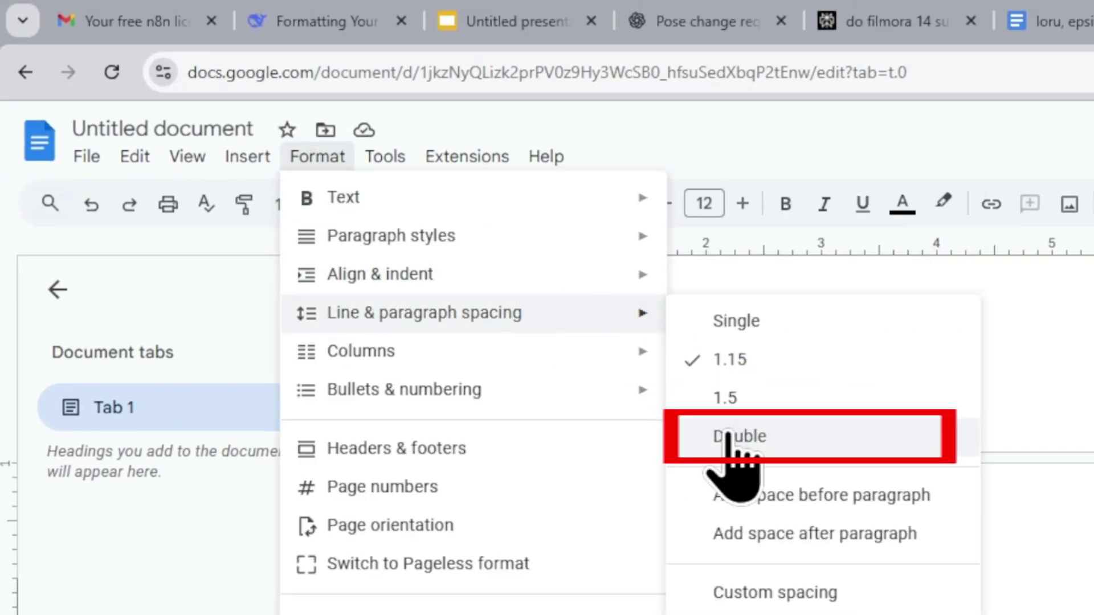
click(712, 442)
Step: Add centred 'Chapter 1' and 'Chapter Title' lines, then a left-aligned empty line below
key(Return)
key(Return)
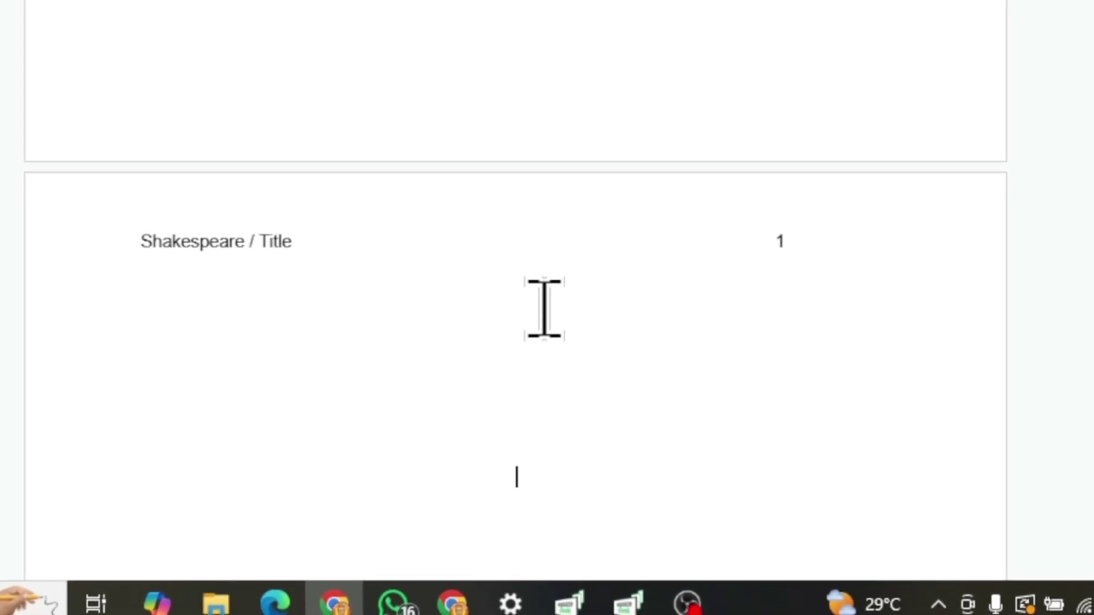
text(Chapter )
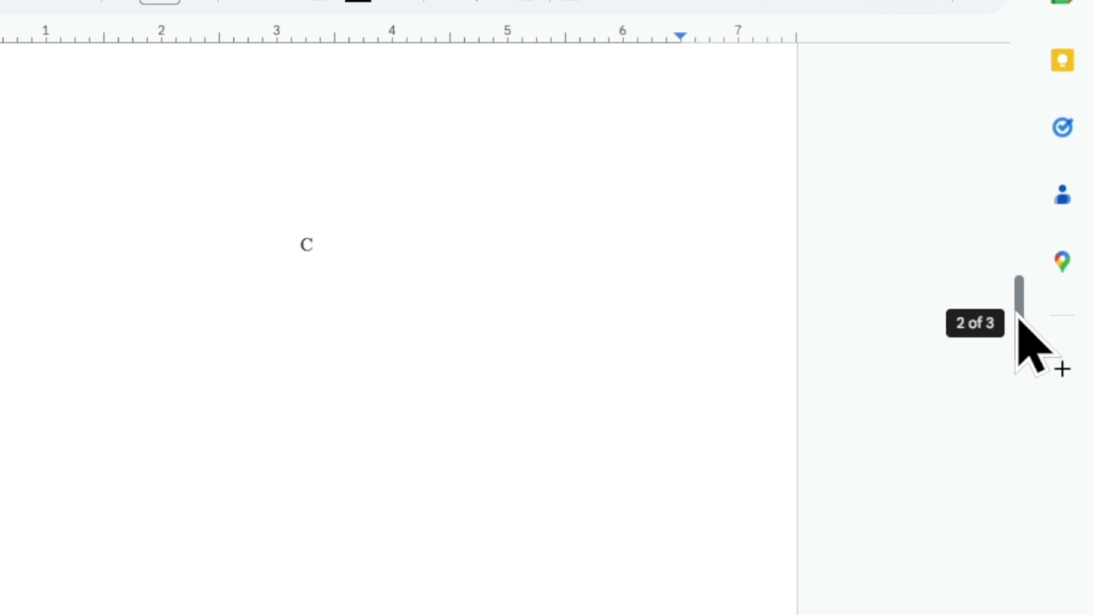
text(Title)
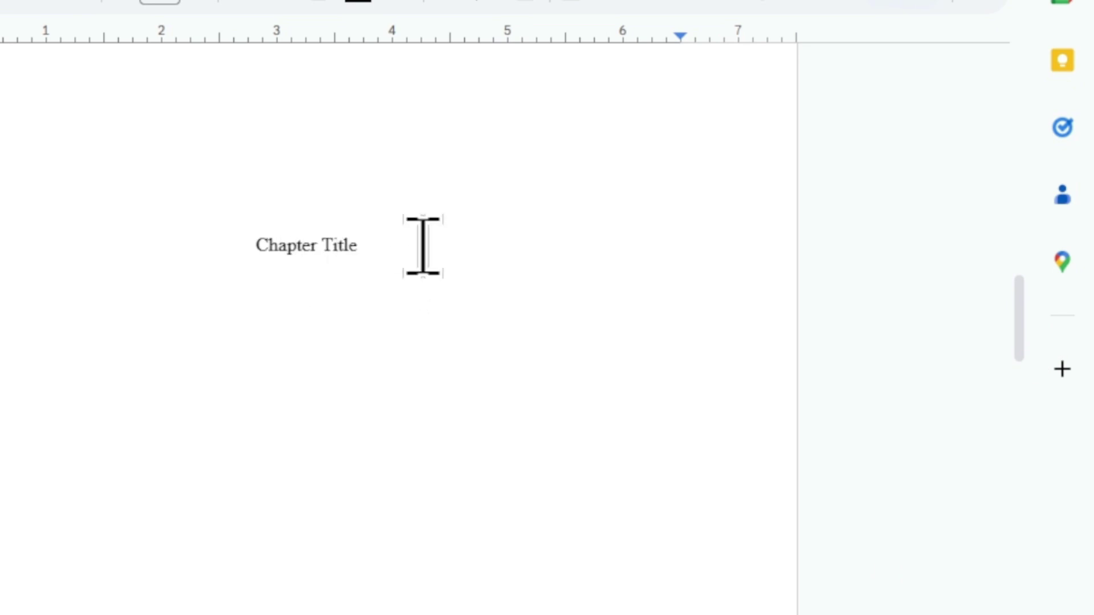
key(BackSpace)
key(BackSpace)
key(BackSpace)
key(BackSpace)
key(BackSpace)
text(1 )
text(Chapter Title)
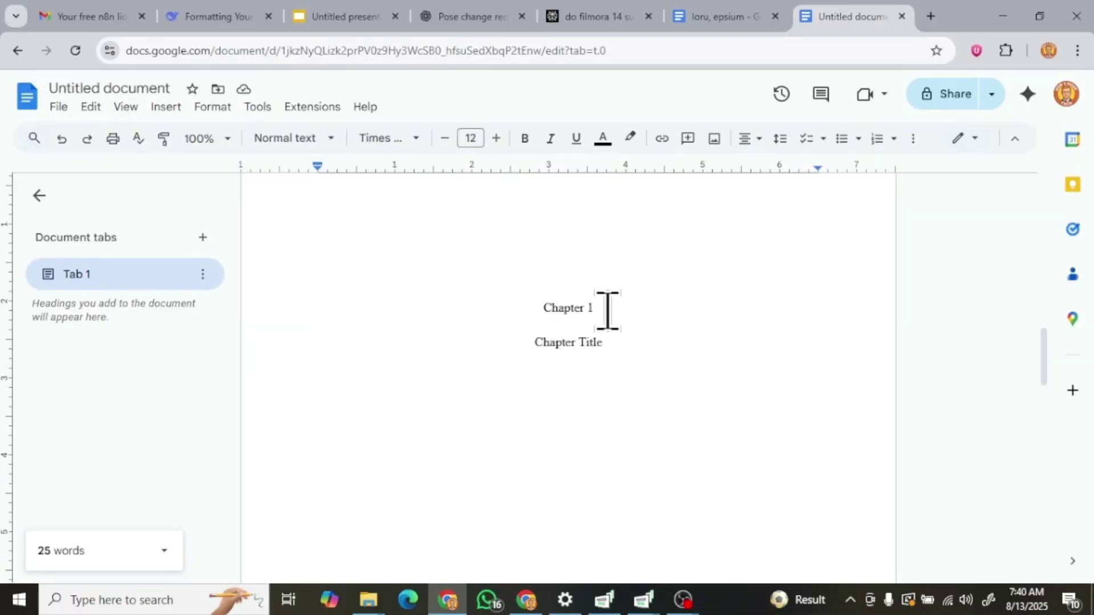
key(Return)
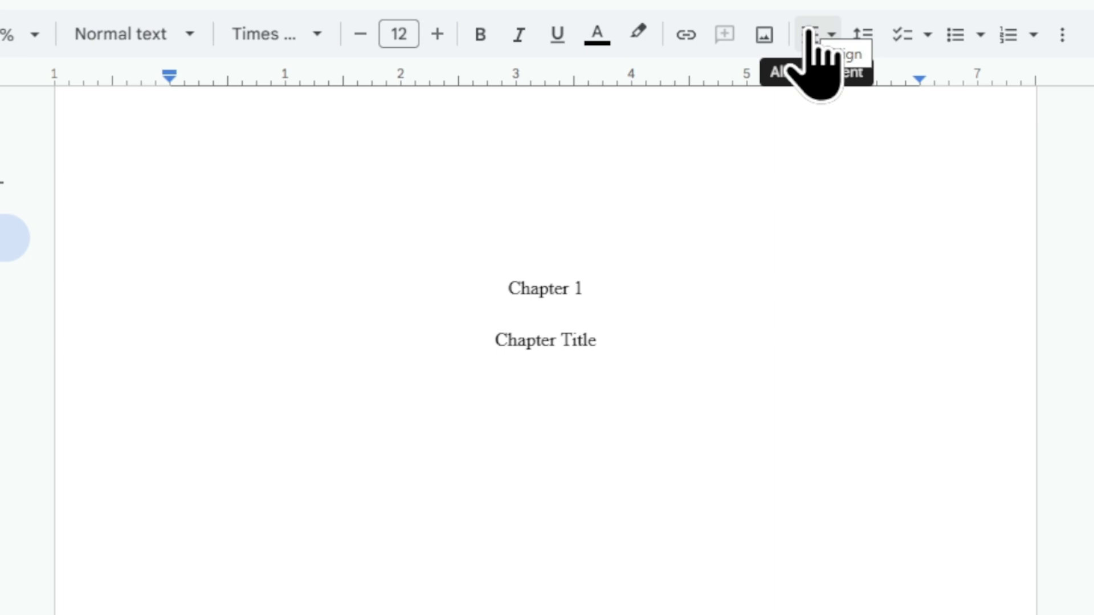
click(809, 35)
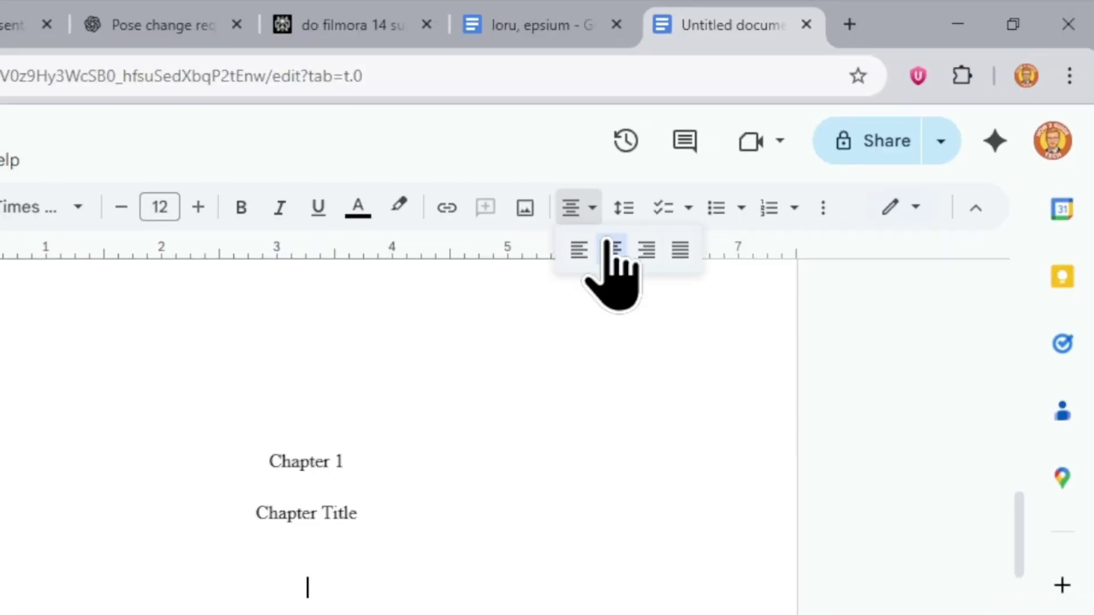
click(579, 250)
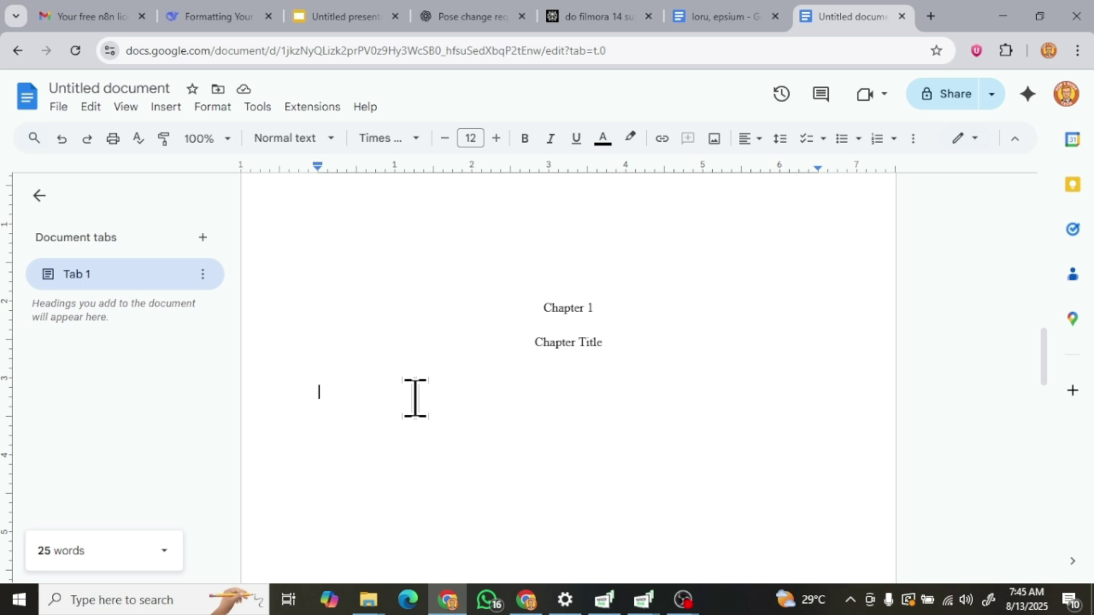
Step: Give the empty paragraph under 'Chapter Title' a 0.5-inch First line special indent
click(213, 108)
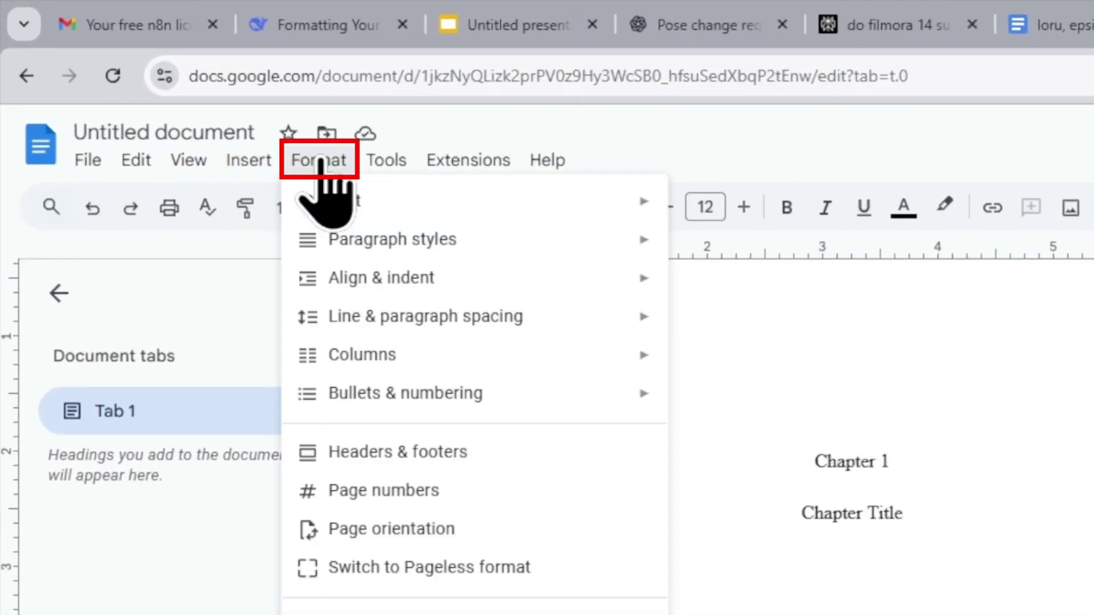
mouse_move(335, 277)
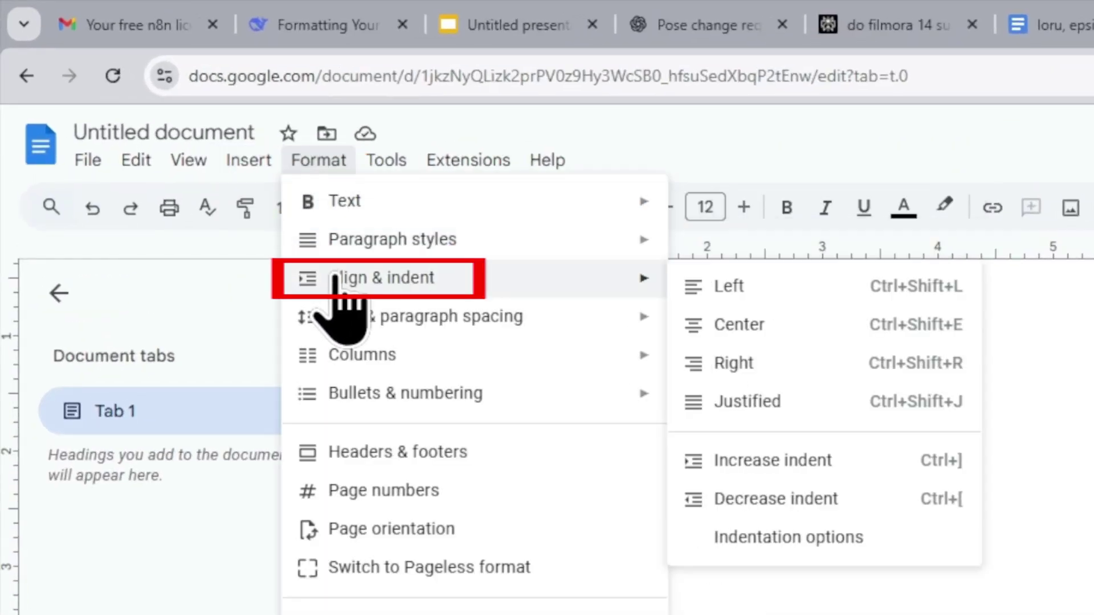
click(751, 539)
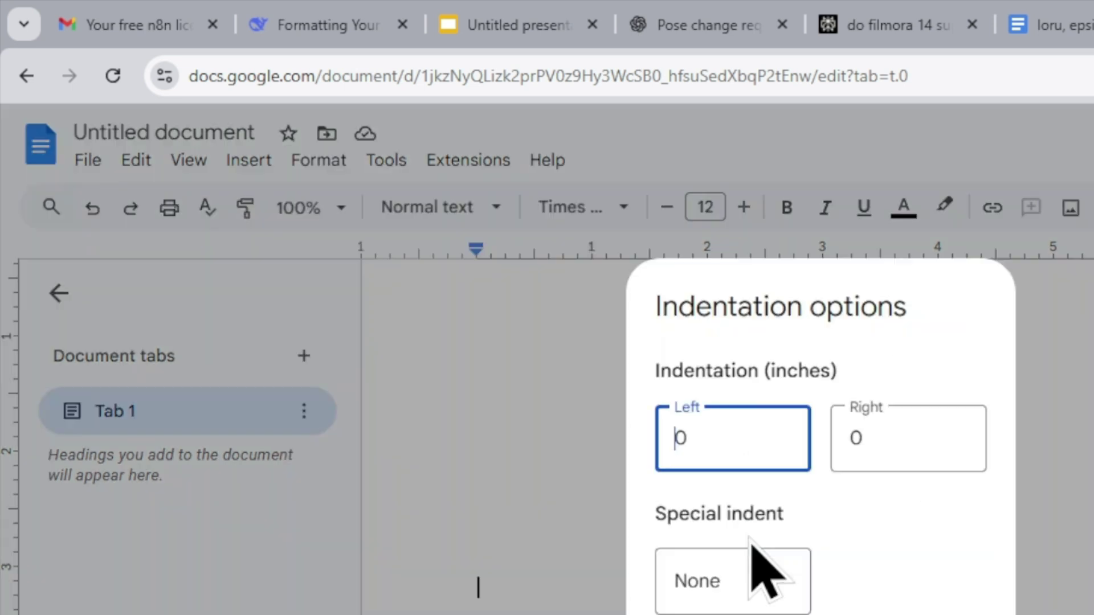
text(0.5)
key(Tab)
click(779, 592)
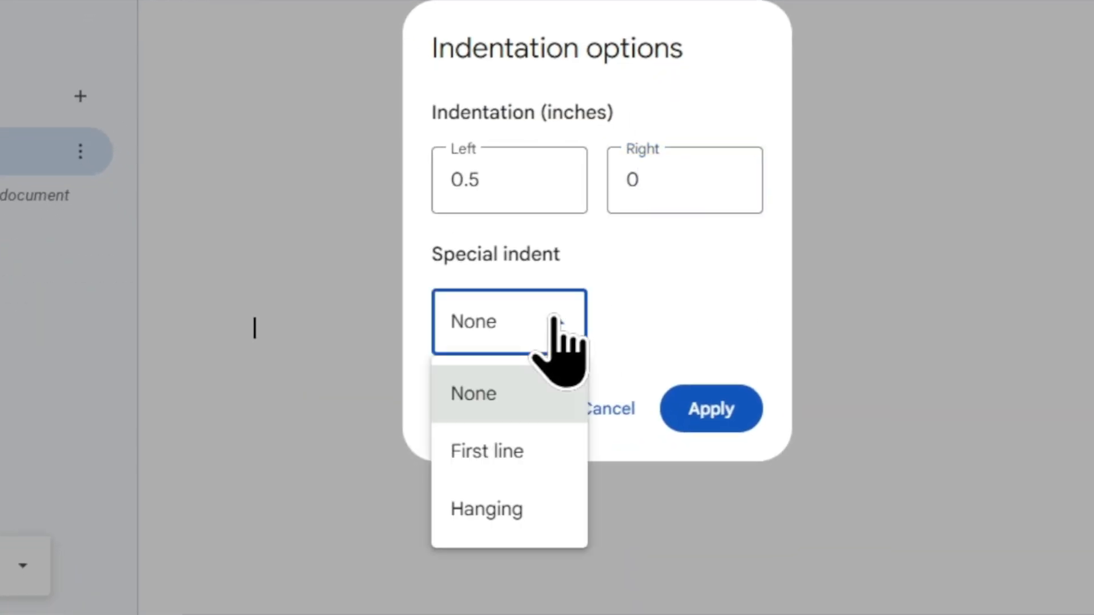
click(516, 450)
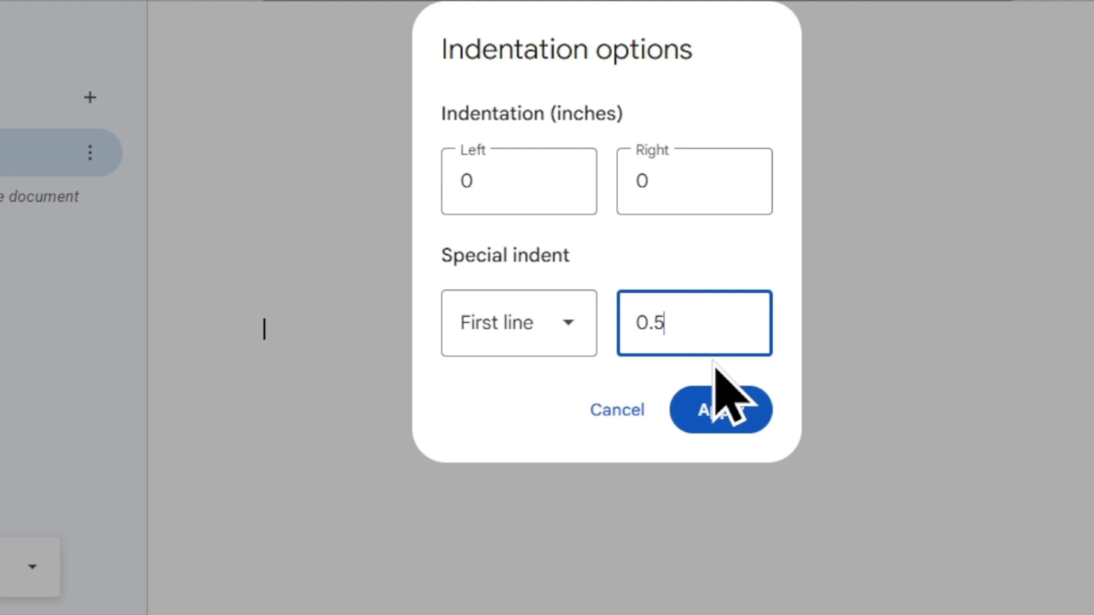
click(723, 410)
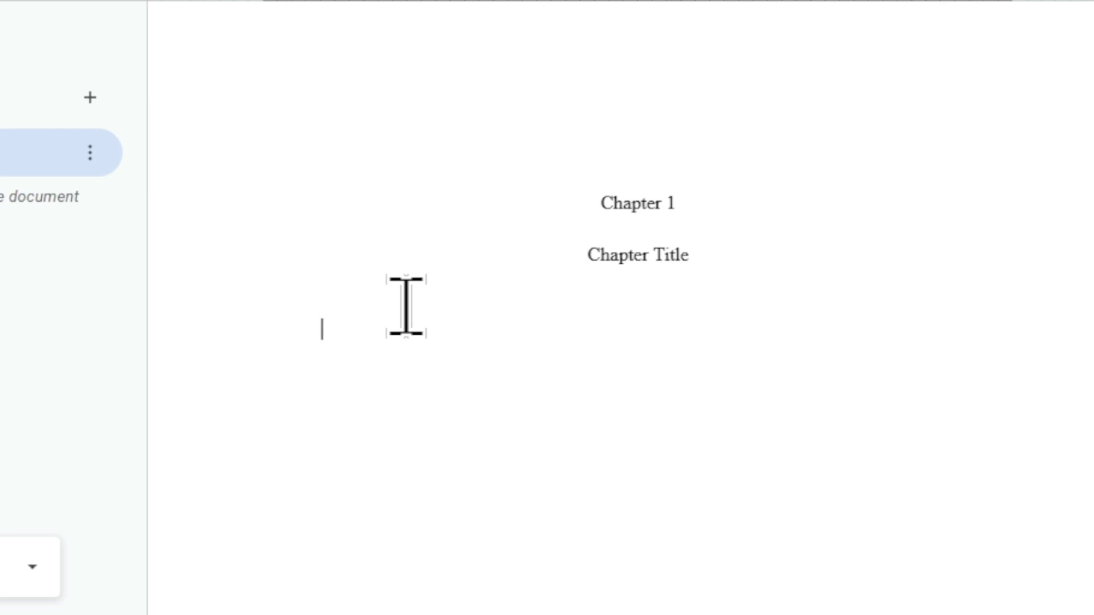
Step: Paste the Lorem ipsum body text and insert a page break after the chapter
key(ctrl+v)
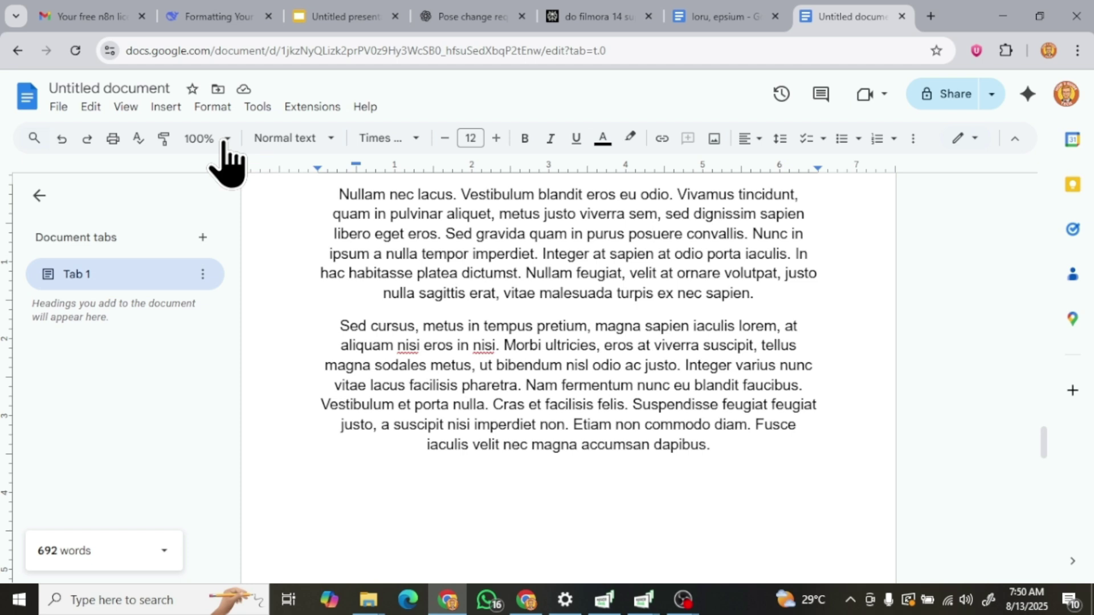
click(165, 108)
mouse_move(219, 433)
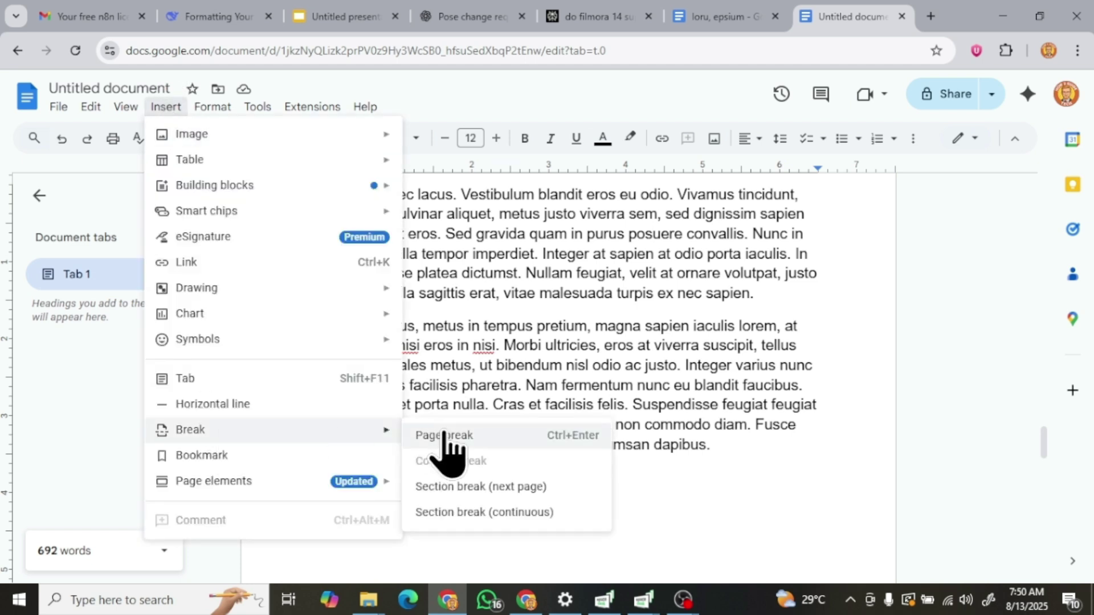
click(444, 436)
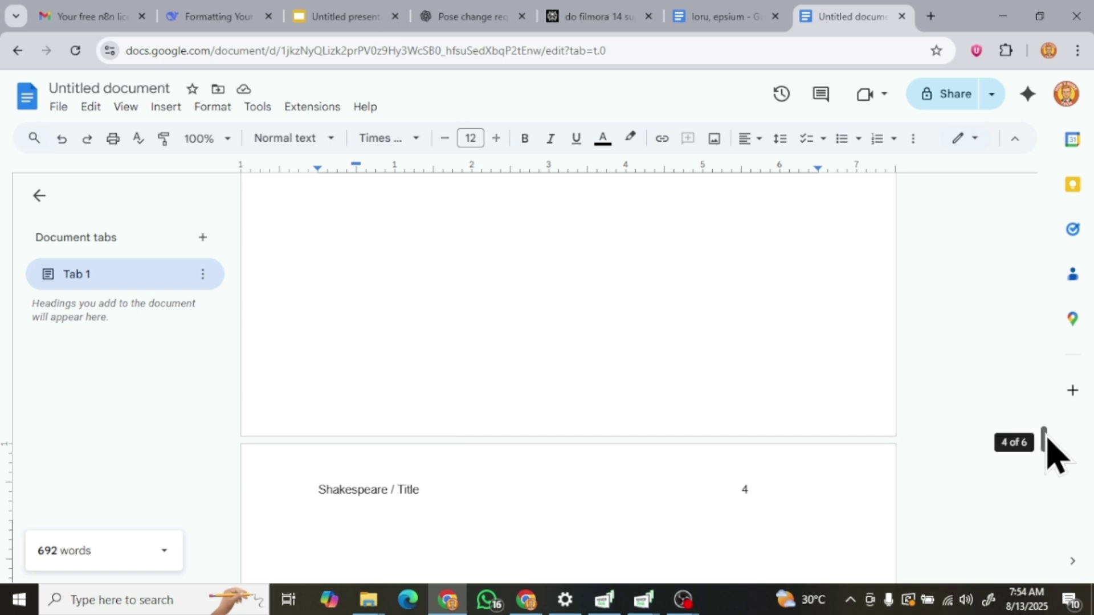
Step: Type END on the new final page and centre it
scroll(1048, 452, down, 2)
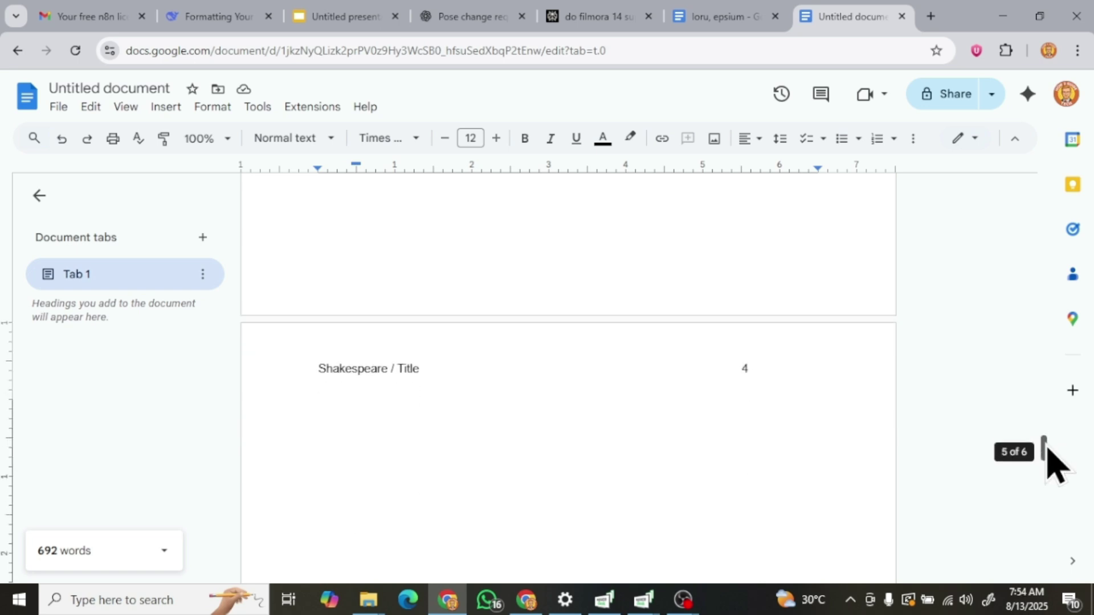
text(END)
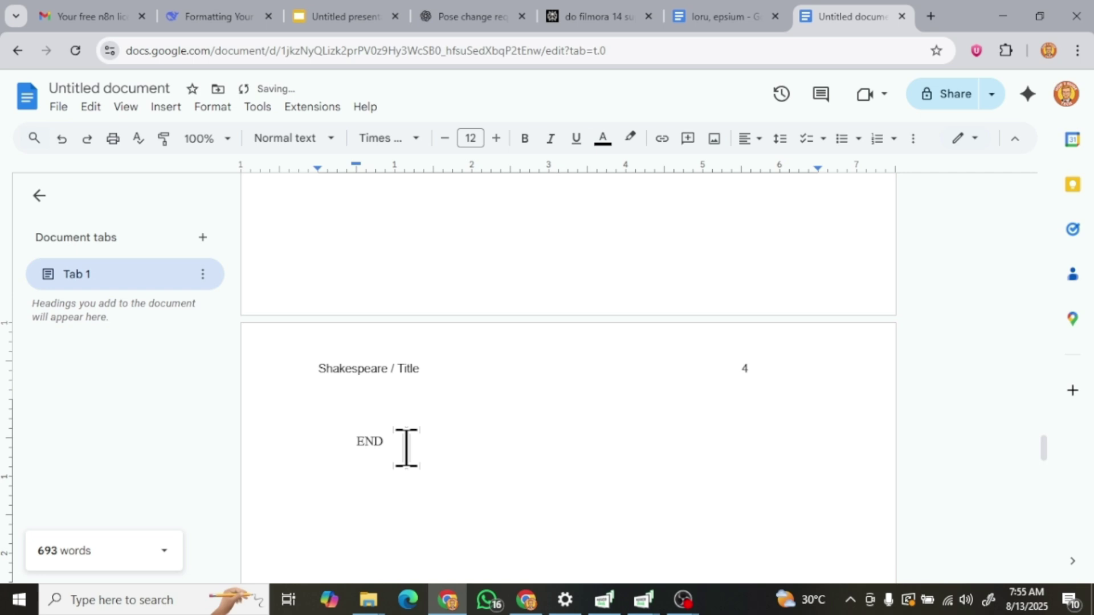
double_click(362, 442)
click(752, 138)
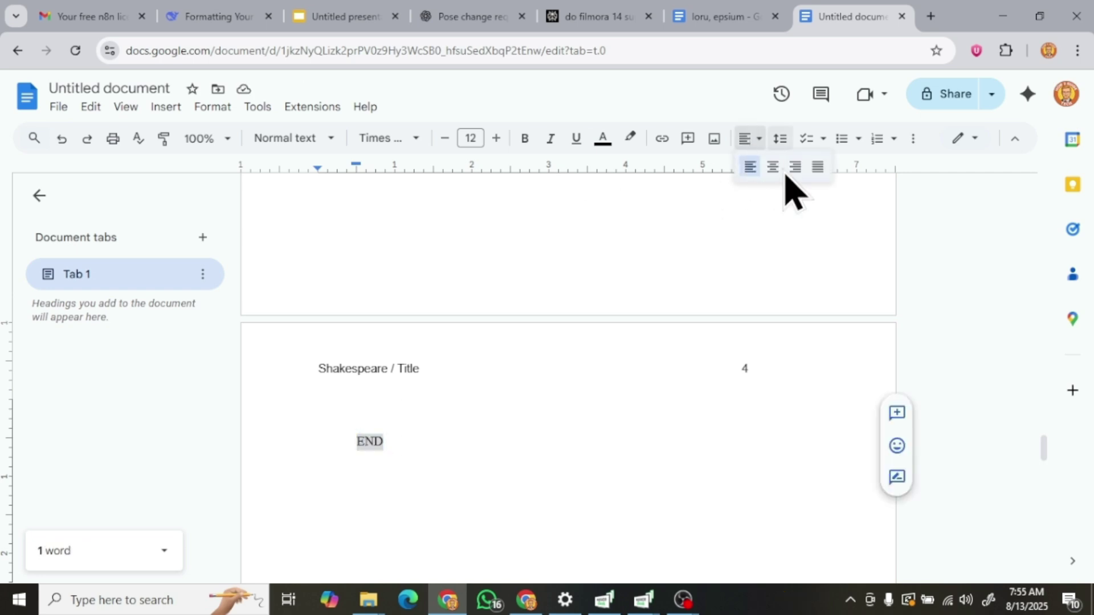
click(774, 166)
click(642, 450)
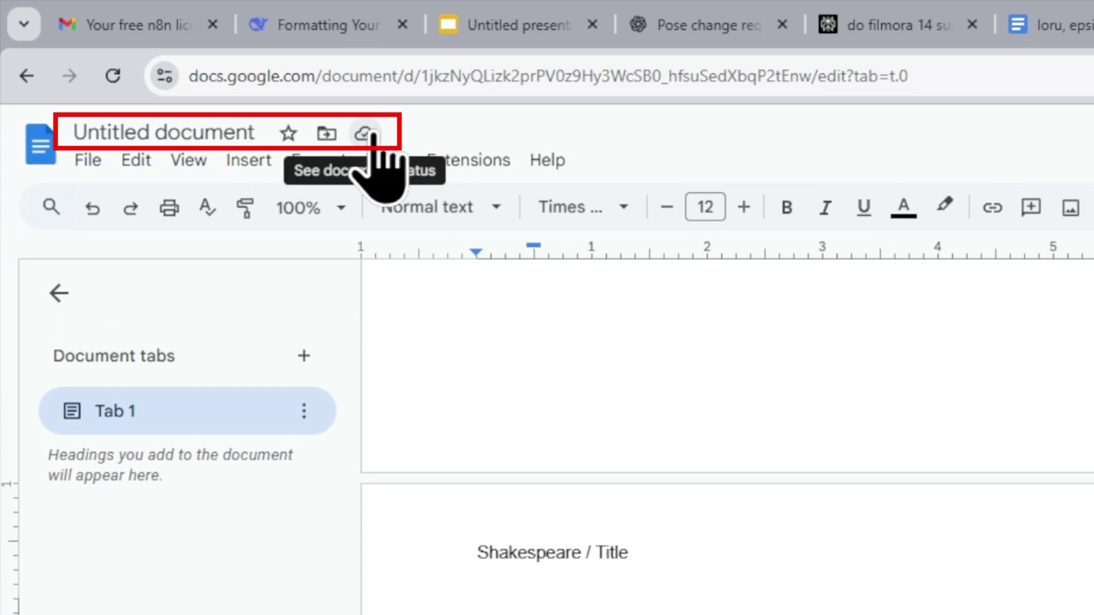
Step: Replace the first attempted document title with 'My Book'
click(247, 131)
text(William Shakespear Word Count)
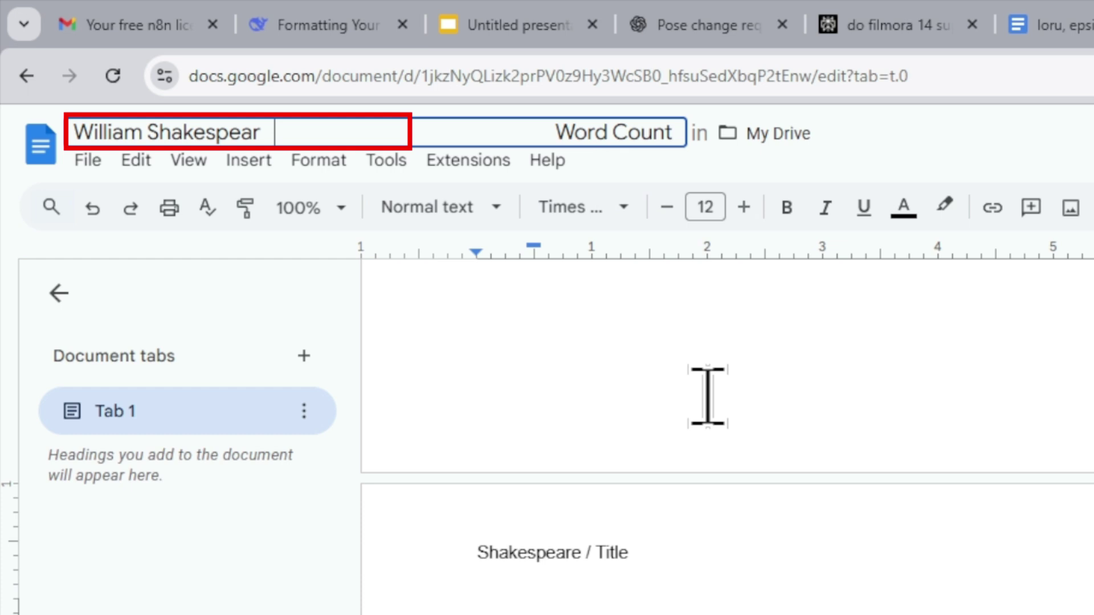
click(670, 409)
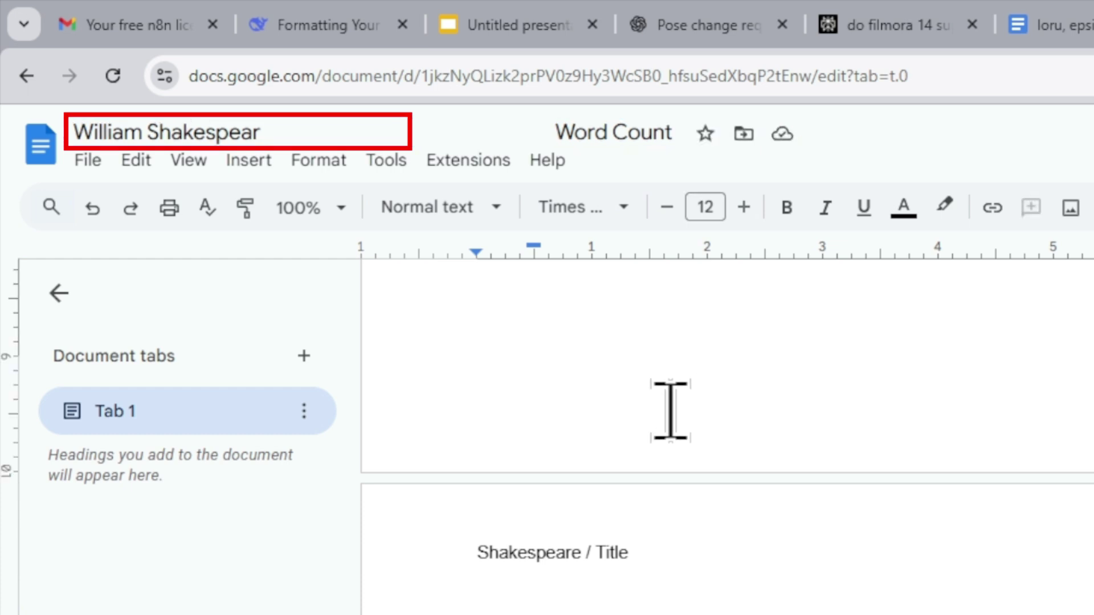
click(353, 123)
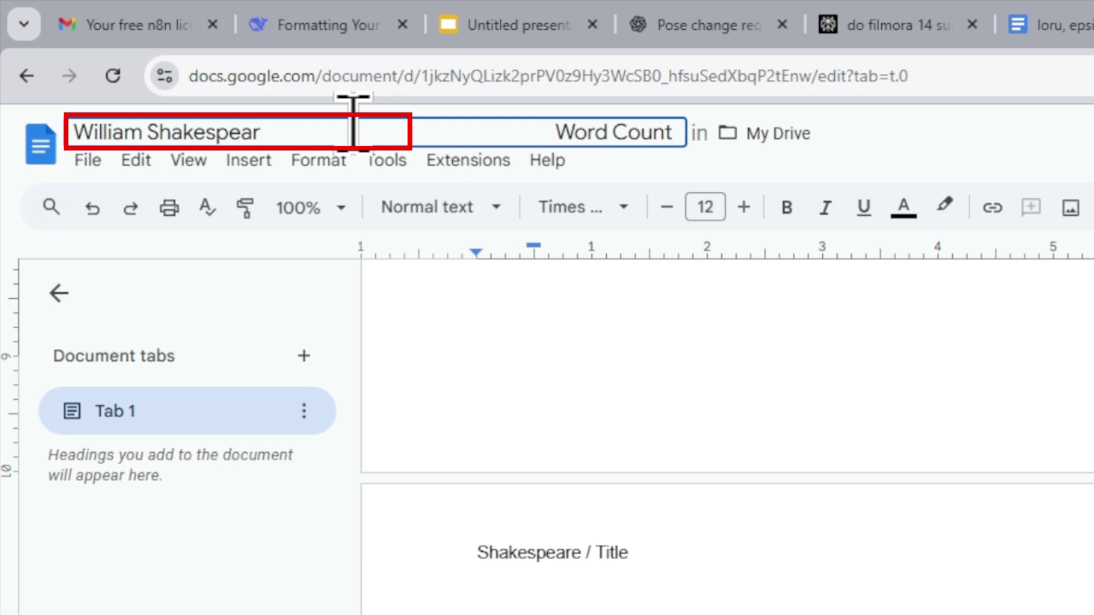
click(677, 135)
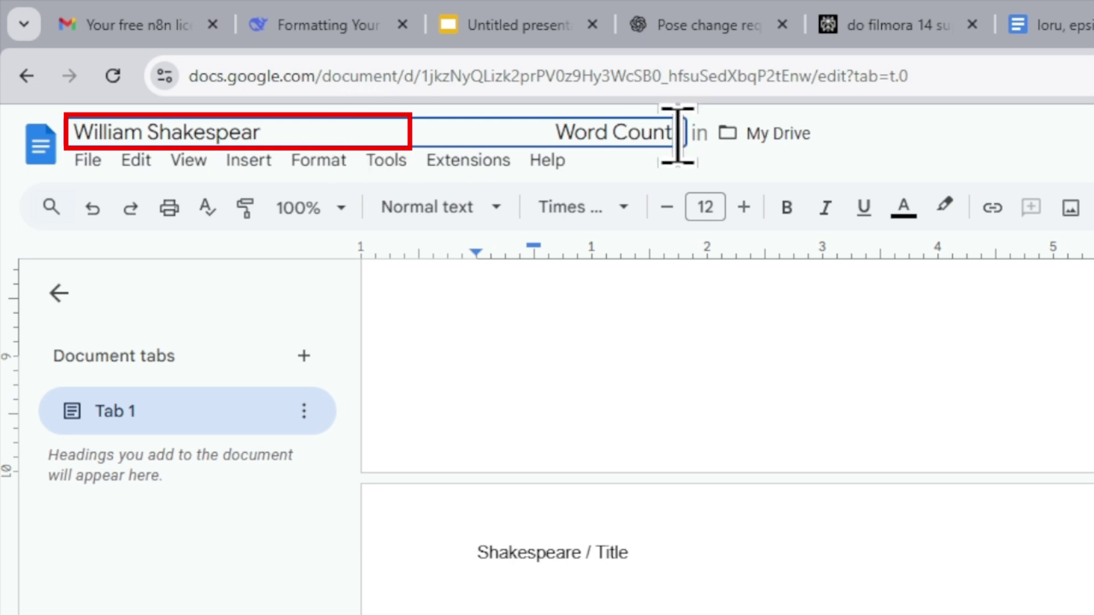
key(ctrl+a)
text(My Book)
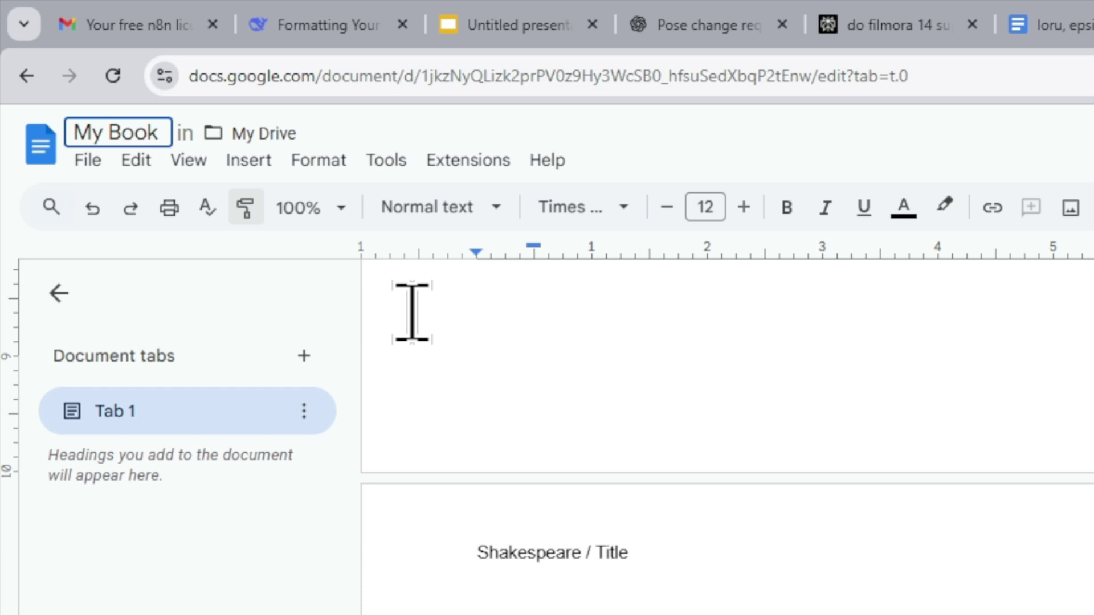